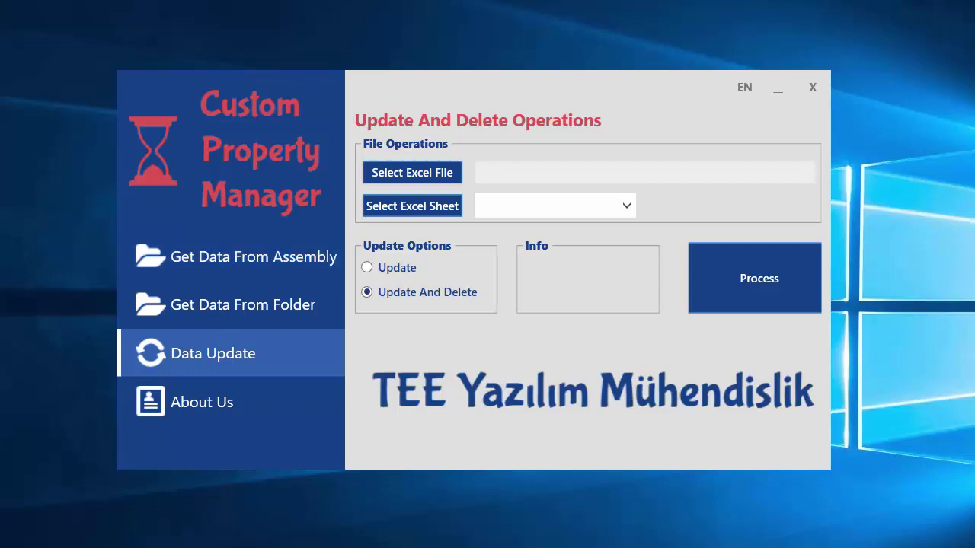
- Bring the test2.xlsx workbook to the front
left_click(285, 537)
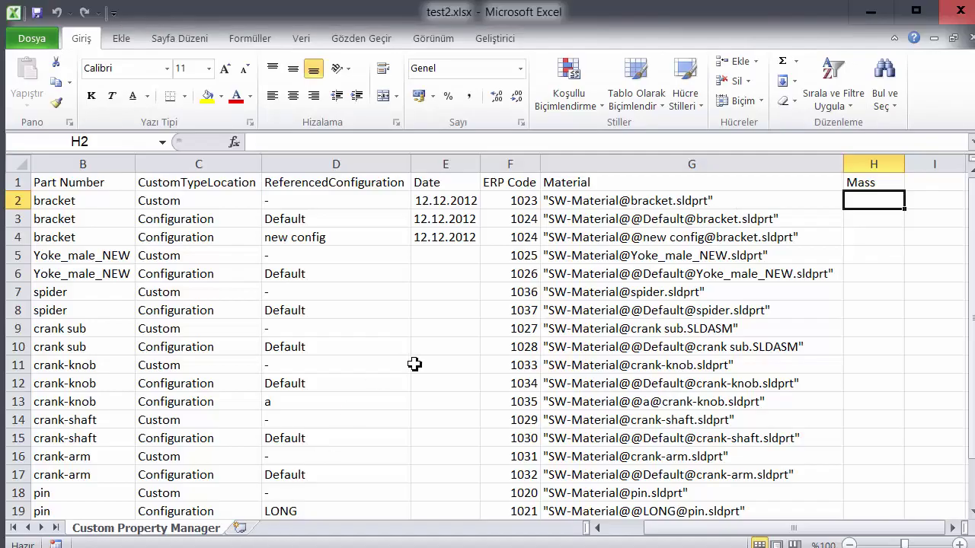
- Widen the empty Mass column H in test2.xlsx, then bring up CPM(EN).xlsx
left_click(887, 187)
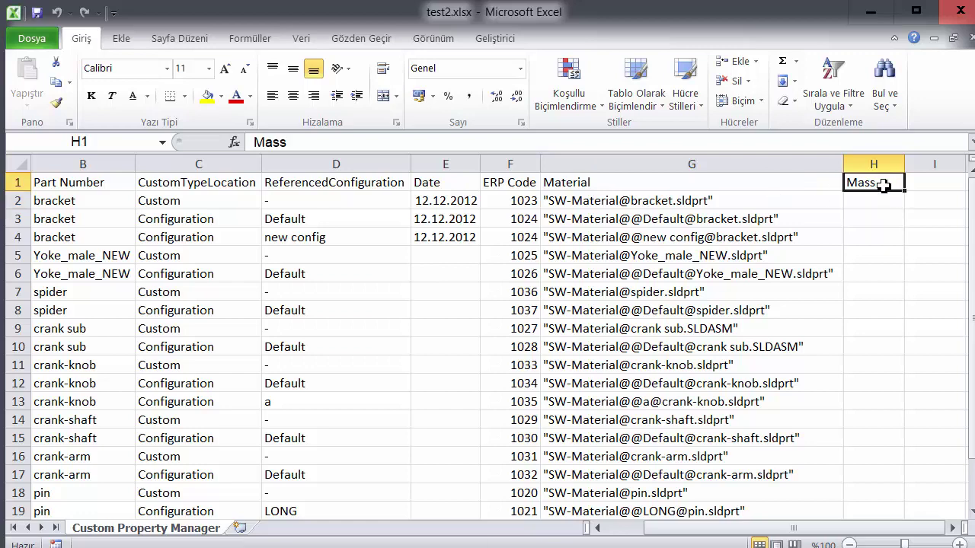
left_click_drag(879, 229, 838, 464)
left_click(882, 381)
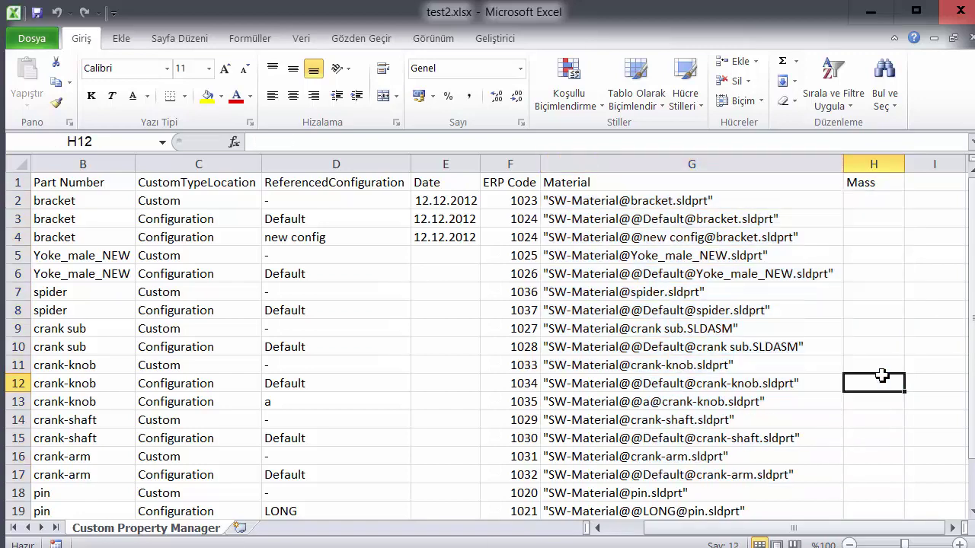
left_click_drag(879, 198, 878, 163)
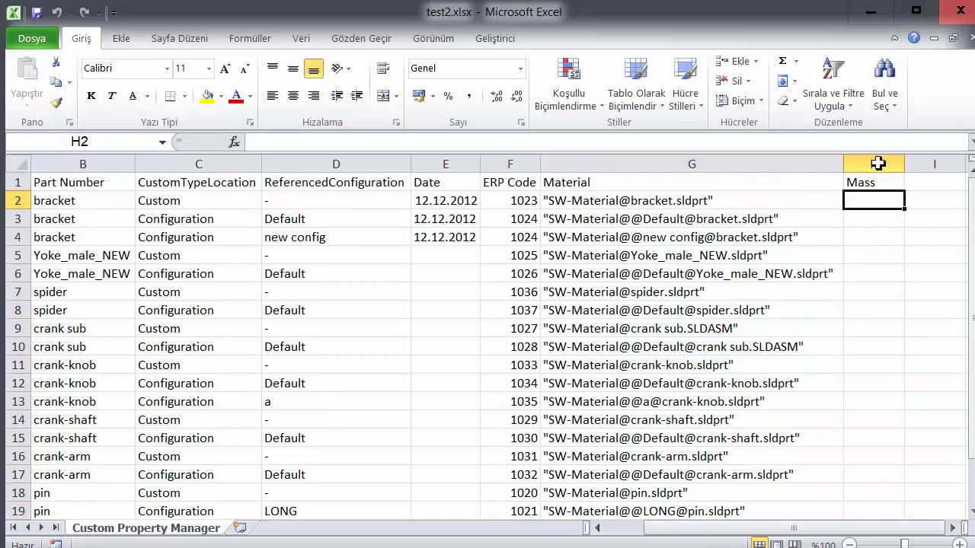
left_click(893, 236)
left_click(878, 203)
left_click(898, 183)
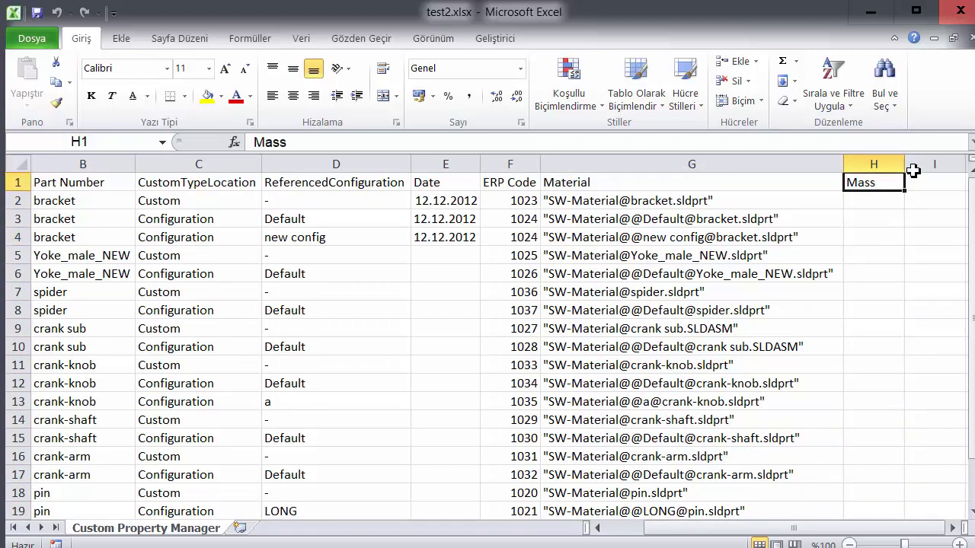
left_click(899, 202)
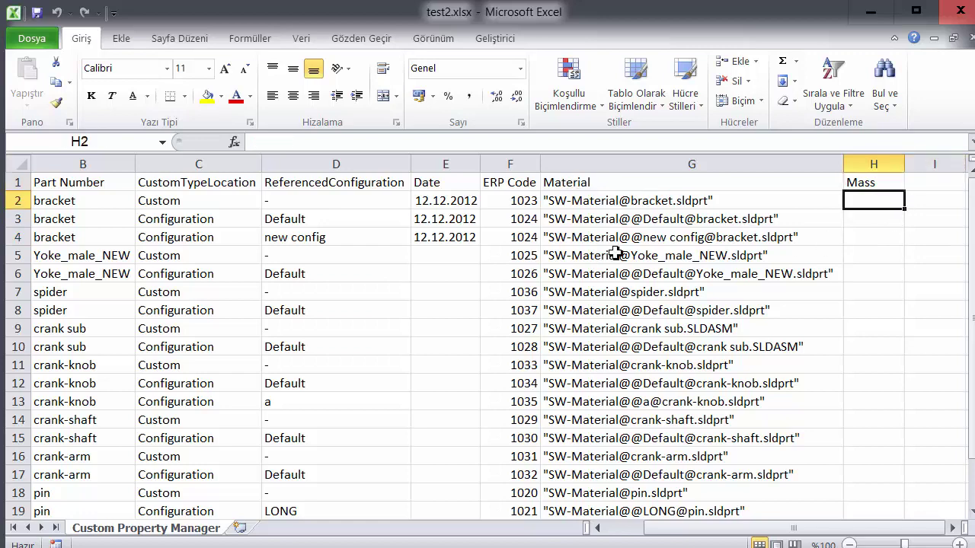
left_click_drag(904, 164, 923, 164)
left_click(891, 253)
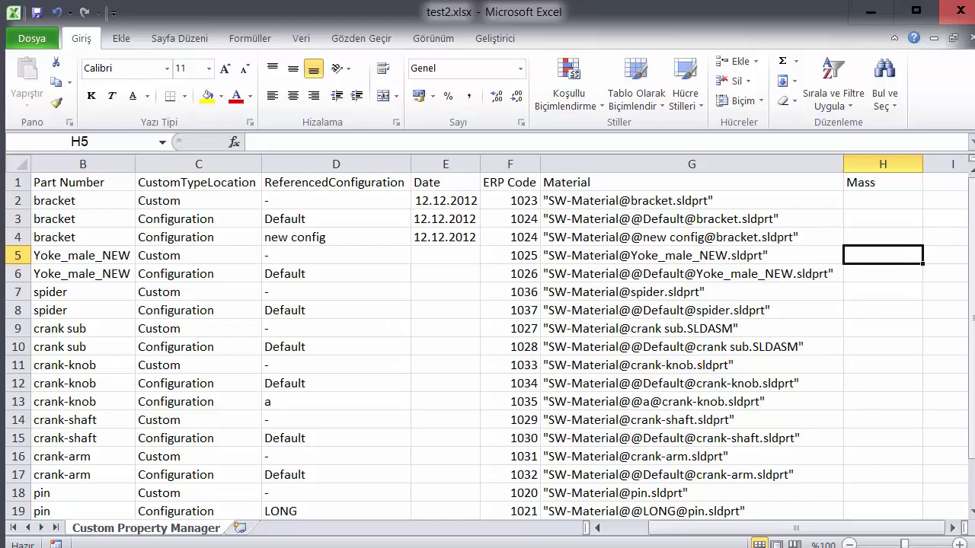
left_click(70, 533)
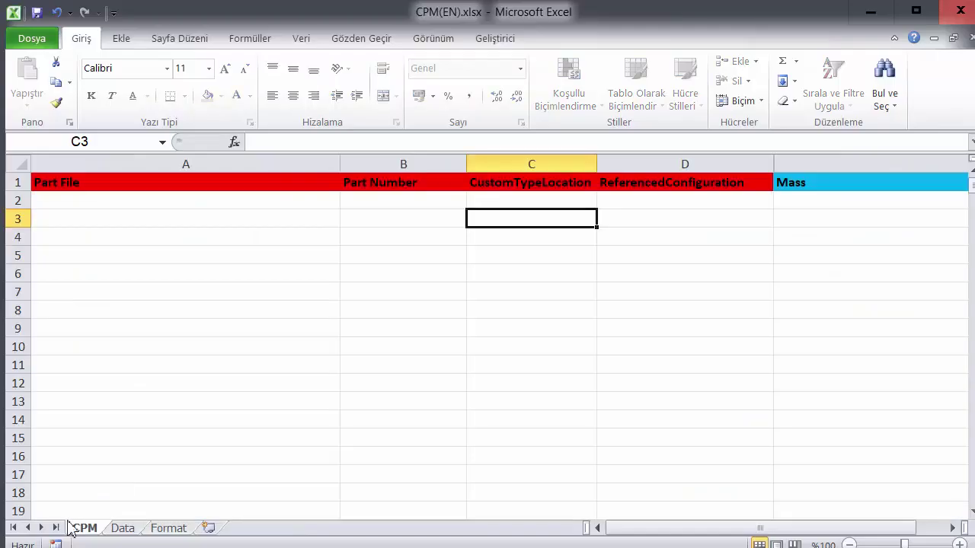
- Check the empty rows beneath the CPM sheet headers in CPM(EN).xlsx
left_click(276, 256)
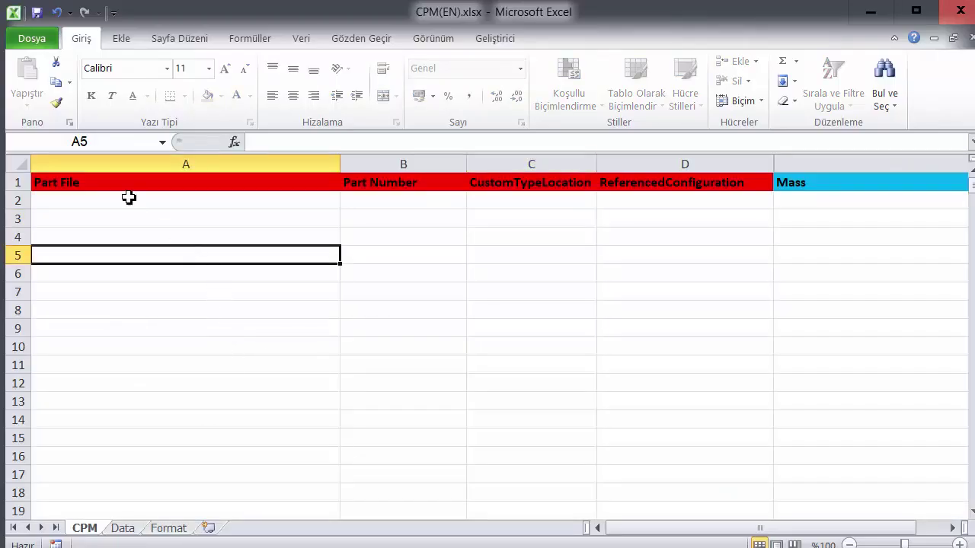
left_click_drag(129, 197, 573, 215)
left_click(531, 273)
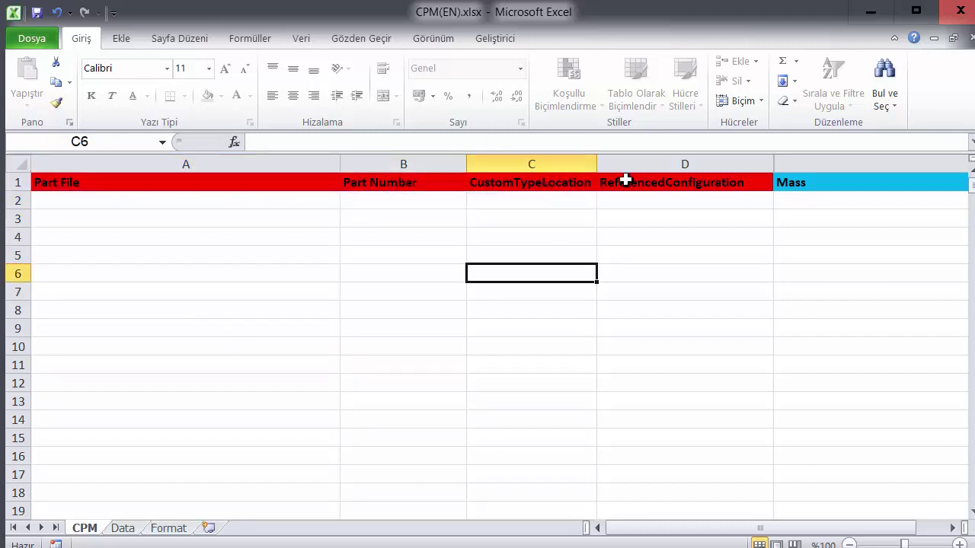
left_click(653, 185)
left_click(649, 275)
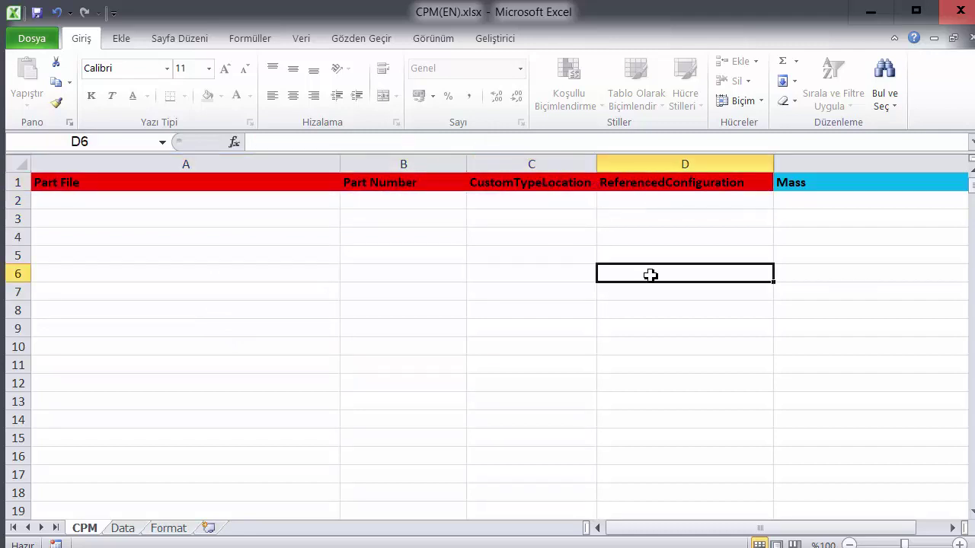
- Copy the Part File through ReferencedConfiguration data (A2:D22) from test2.xlsx
key("ctrl+Tab")
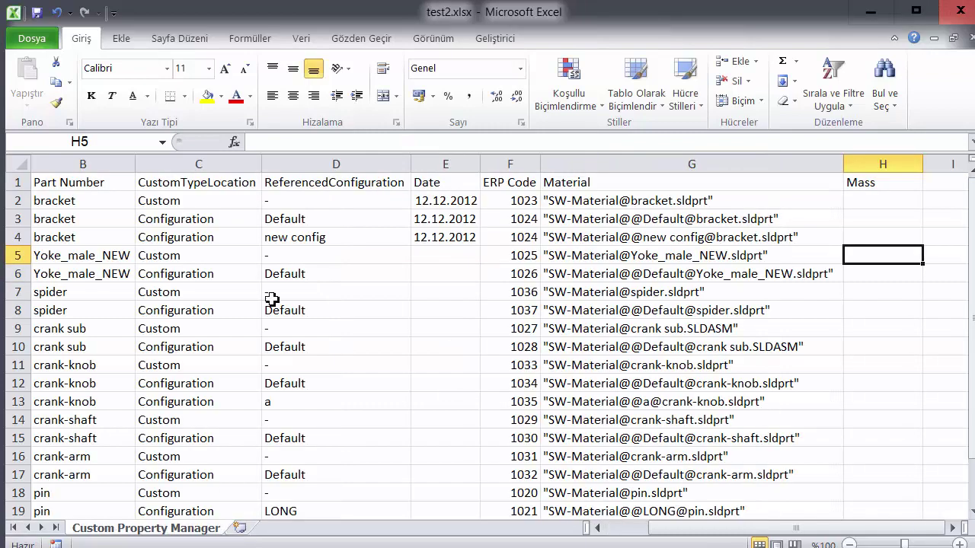
left_click(155, 241)
left_click_drag(55, 198, 369, 317)
left_click(599, 530)
left_click(436, 438)
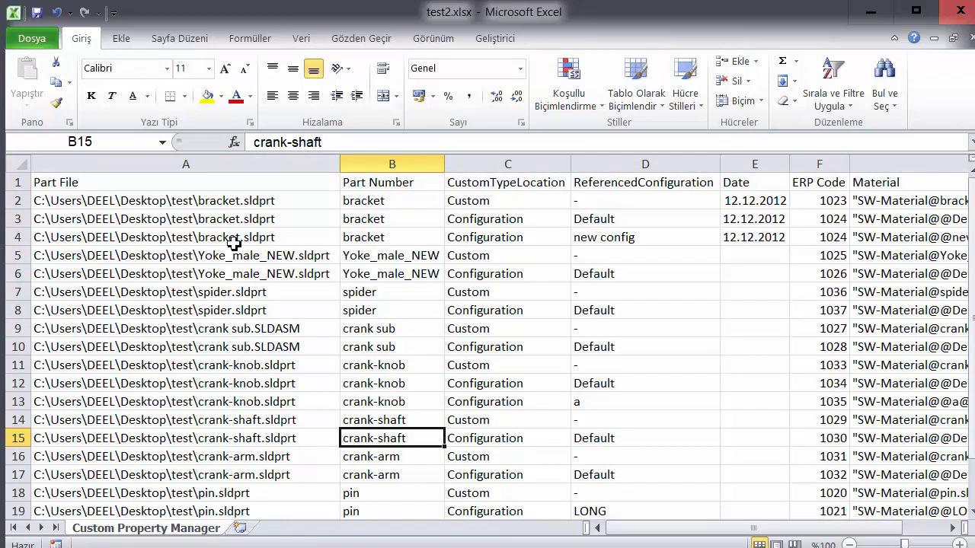
left_click_drag(169, 204, 608, 480)
key("ctrl+c")
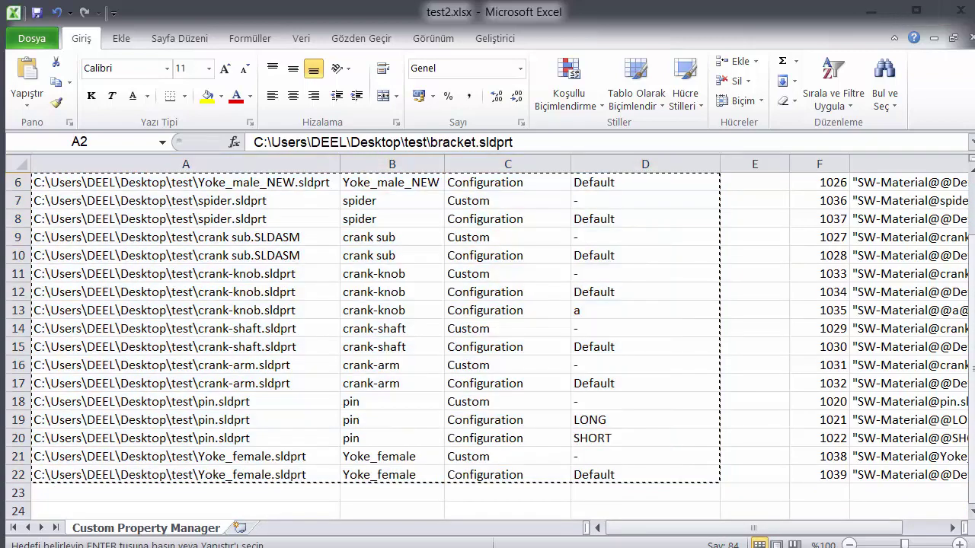
- Paste the copied part data as values at A2 of the CPM sheet
key("ctrl+Tab")
left_click(120, 297)
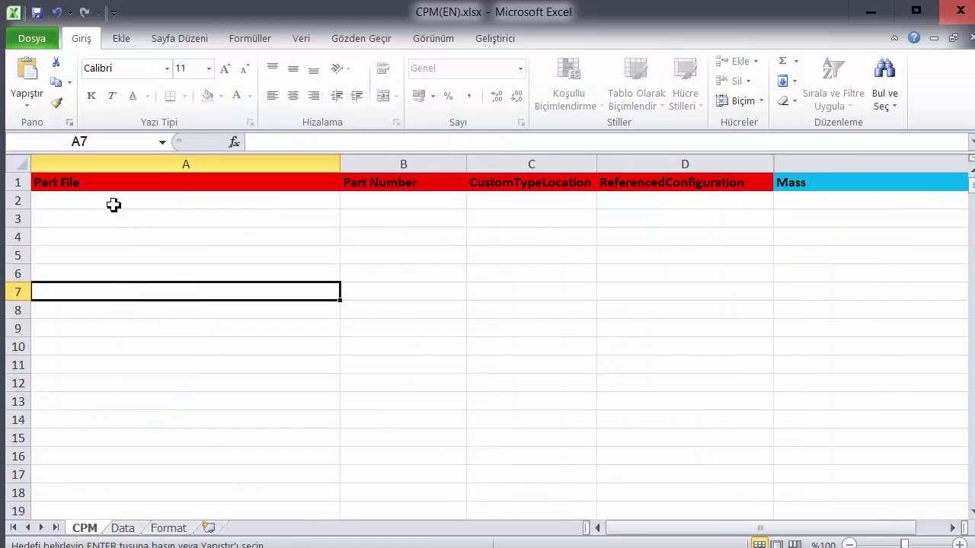
right_click(113, 205)
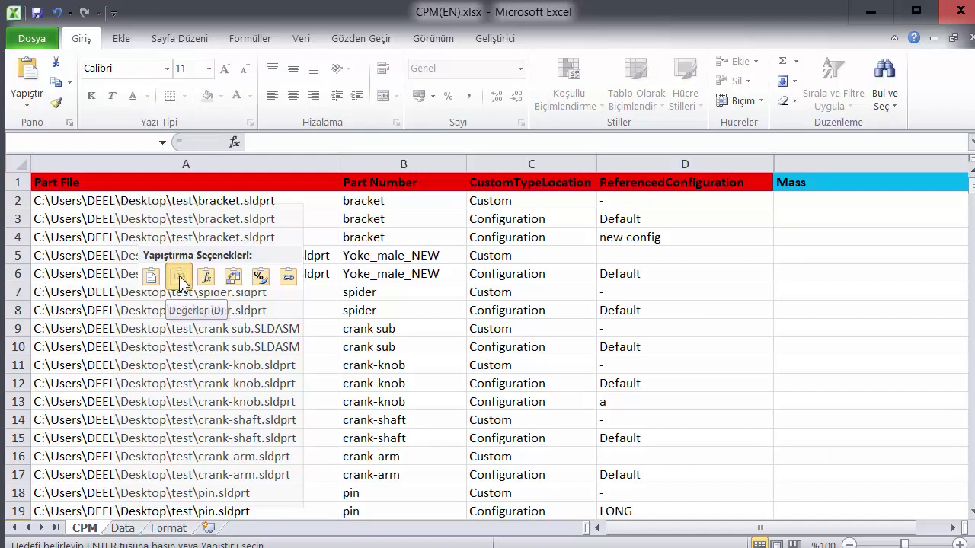
left_click(179, 282)
left_click(792, 256)
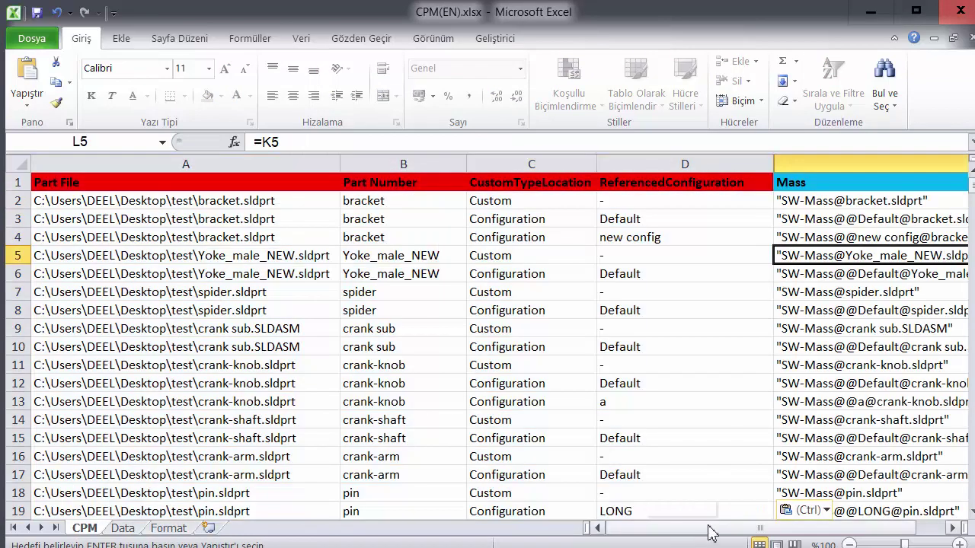
- Pick Mass from the L1 header dropdown on the CPM sheet
left_click_drag(708, 533, 723, 533)
left_click(890, 188)
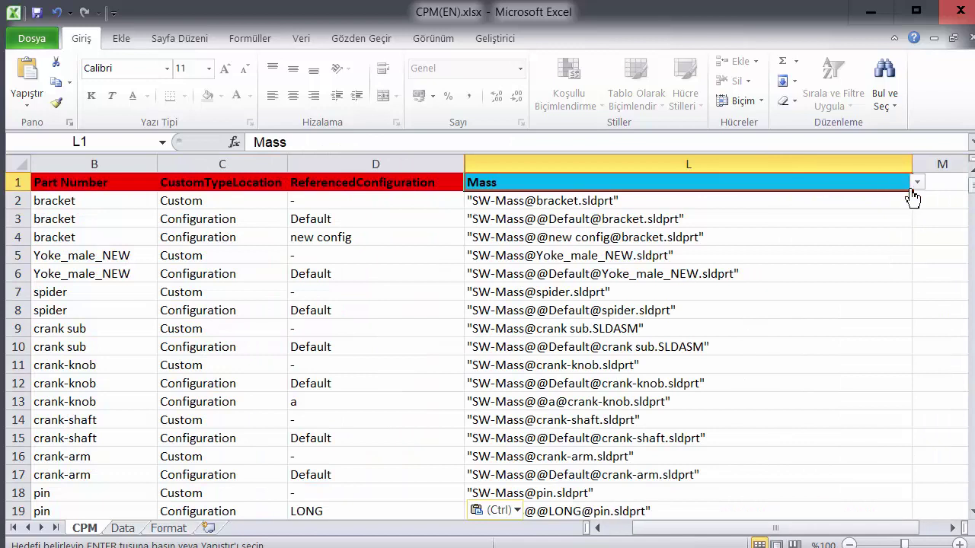
left_click(916, 183)
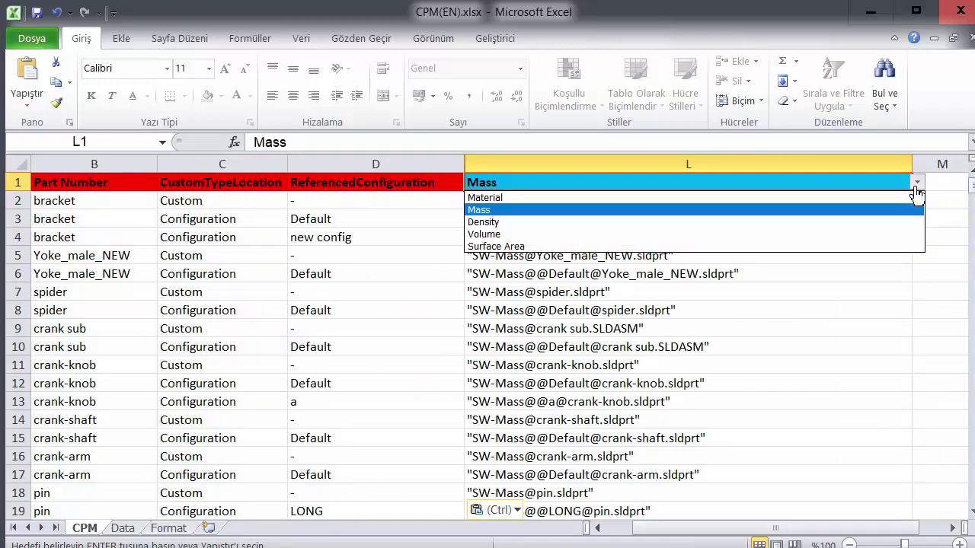
left_click(884, 210)
left_click(784, 326)
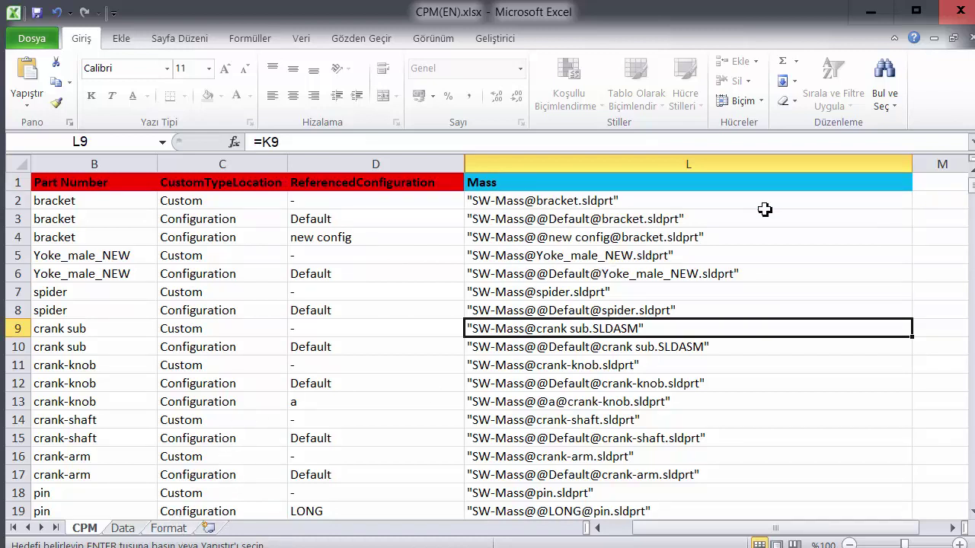
- Recheck L1's property list without changes, then view the Data sheet
left_click(871, 184)
left_click(916, 183)
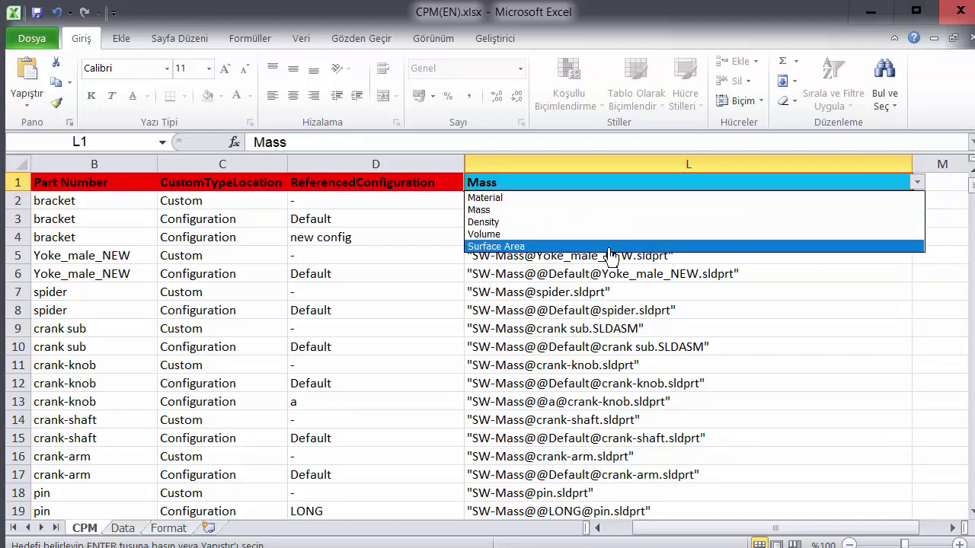
key("Escape")
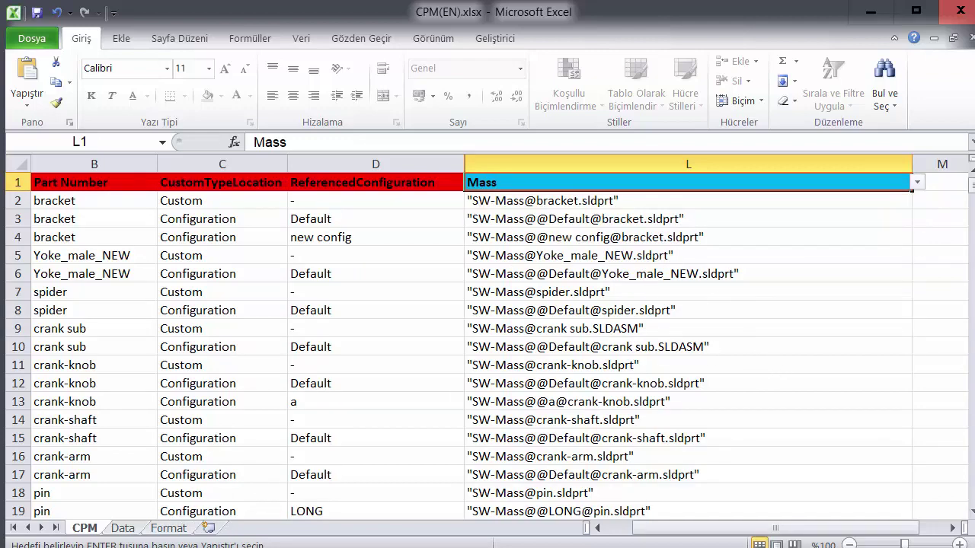
left_click(123, 528)
left_click(141, 403)
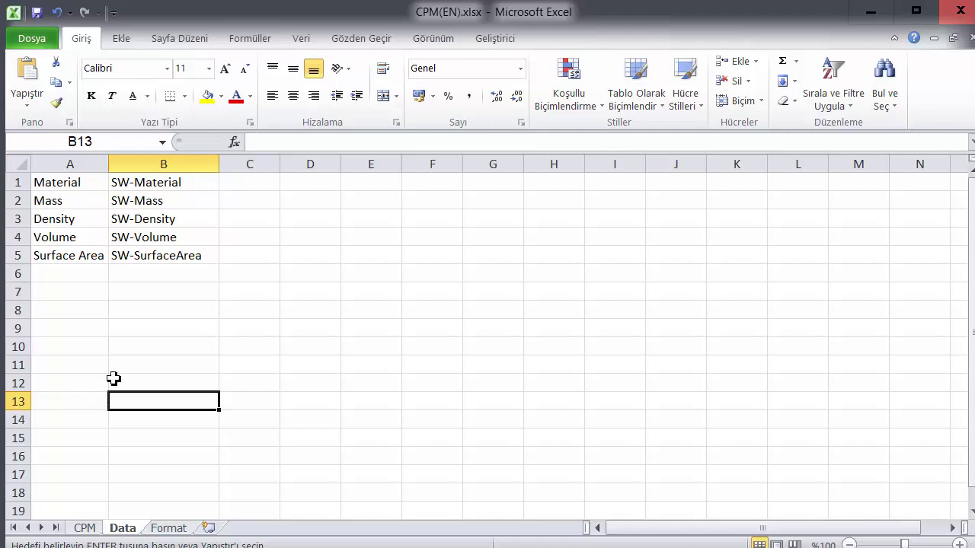
- Add a trial property Eren with key Test in row 6 of the Data sheet
left_click(86, 273)
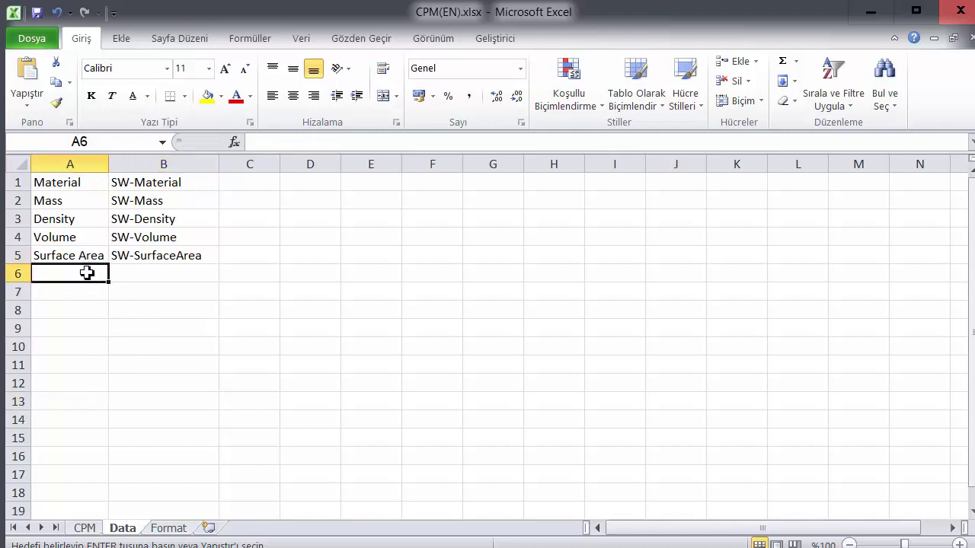
type("eREN")
key("BackSpace")
key("BackSpace")
key("BackSpace")
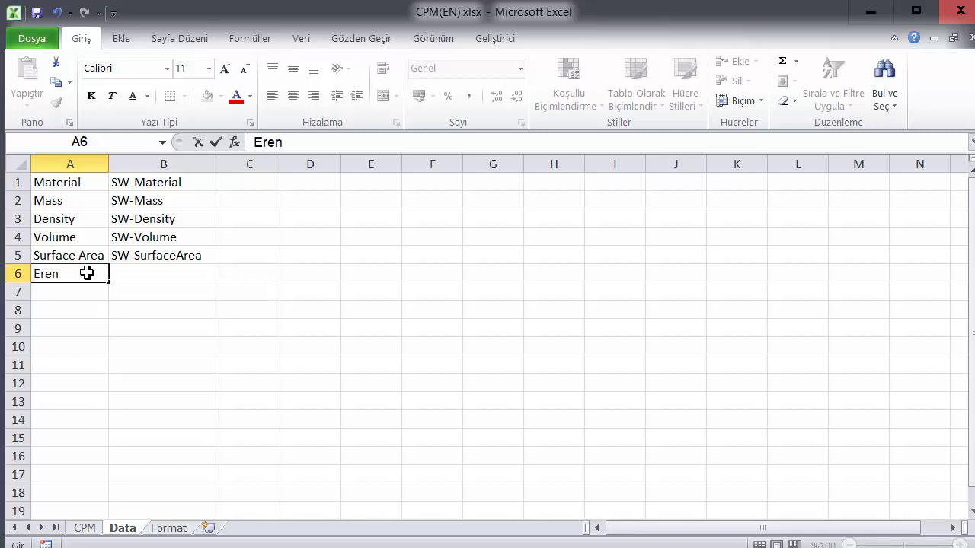
left_click(136, 279)
type("Test")
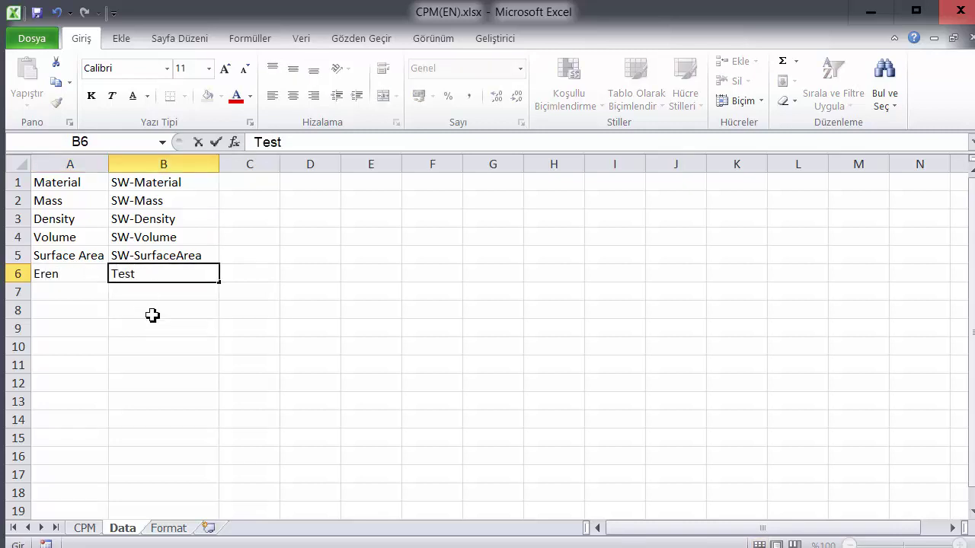
left_click(153, 315)
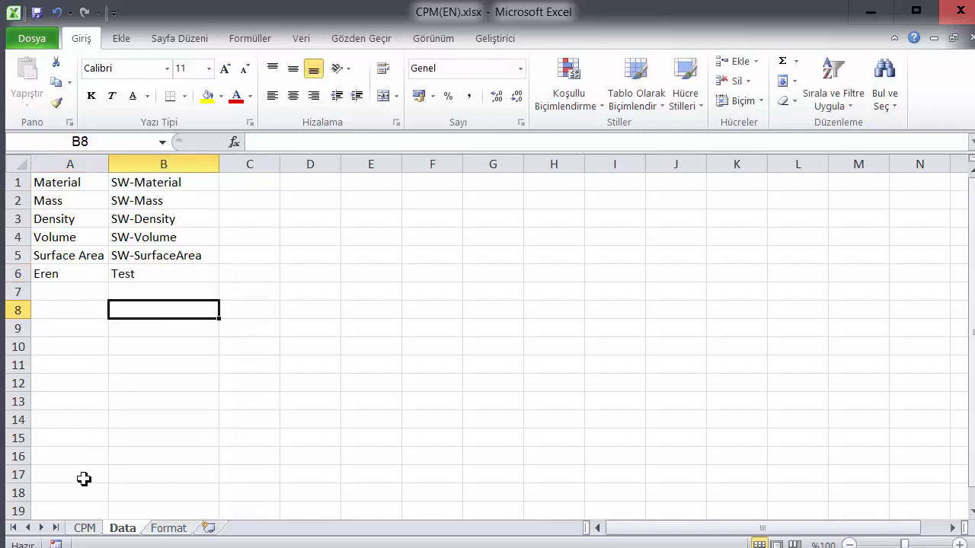
- Try the test property as the L1 header, then set it back to Mass
left_click(85, 528)
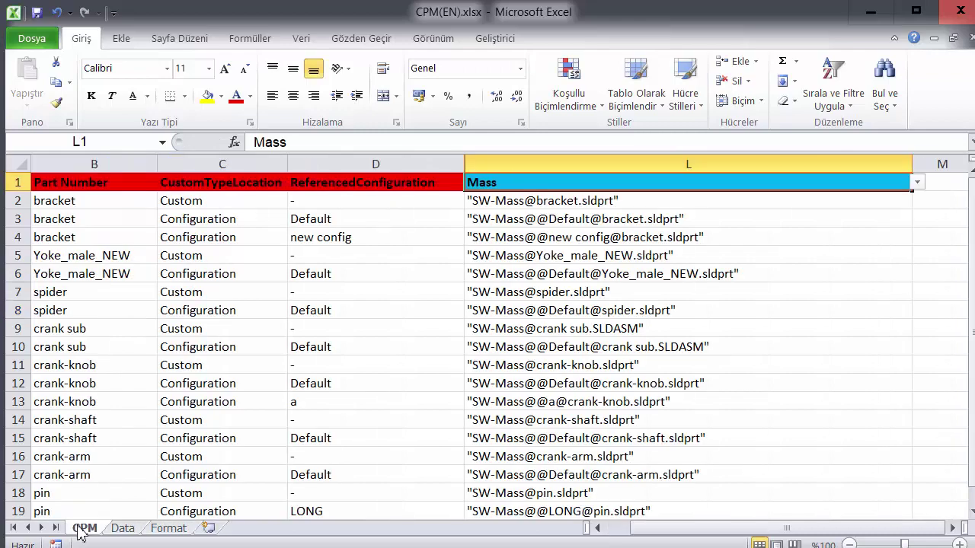
left_click(917, 182)
left_click(838, 259)
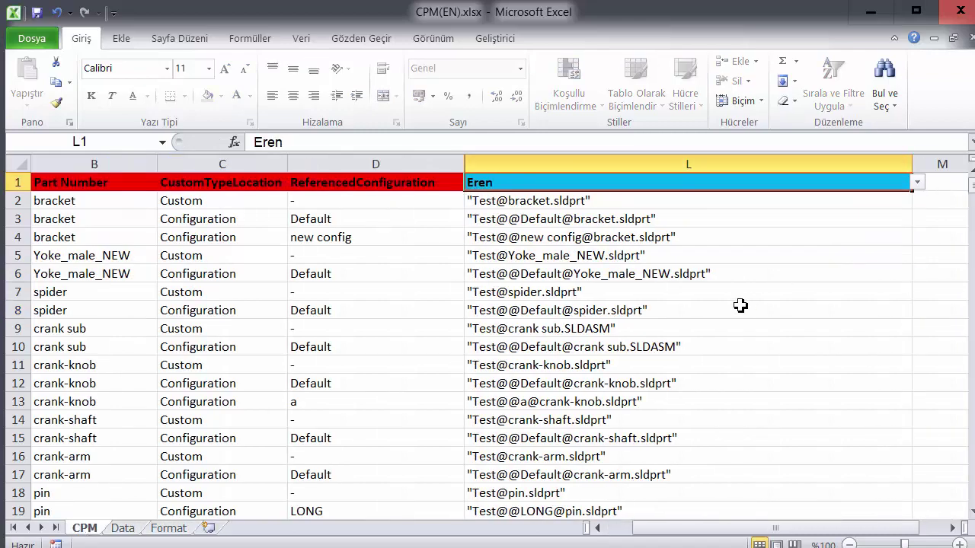
left_click(742, 306)
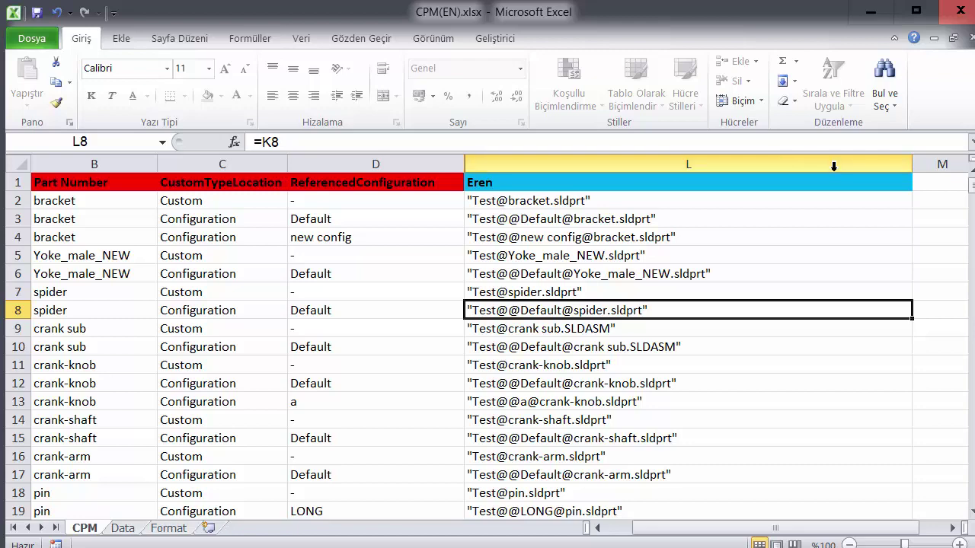
left_click(907, 186)
left_click(917, 182)
left_click(852, 212)
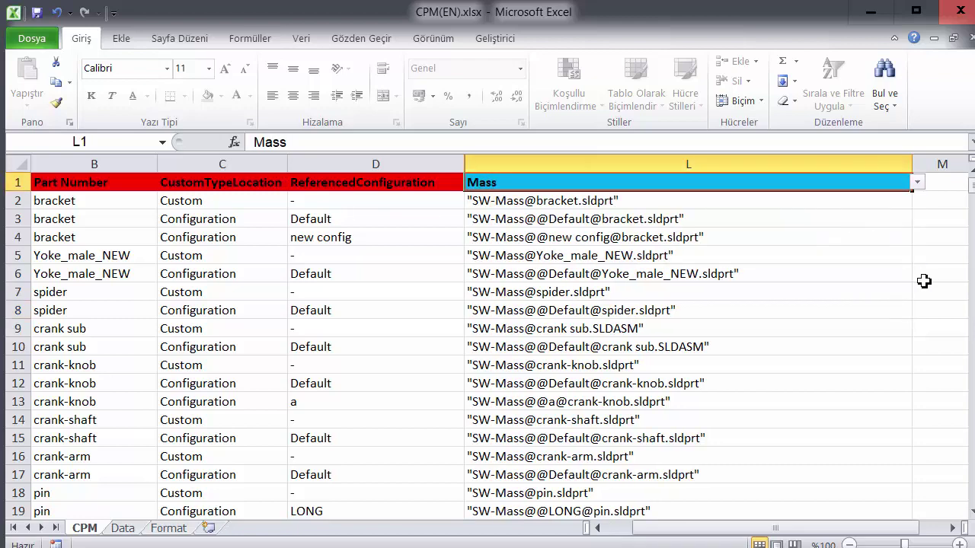
left_click(735, 311)
- Delete the trial entries from A6 and B6 of the Data sheet
left_click(122, 528)
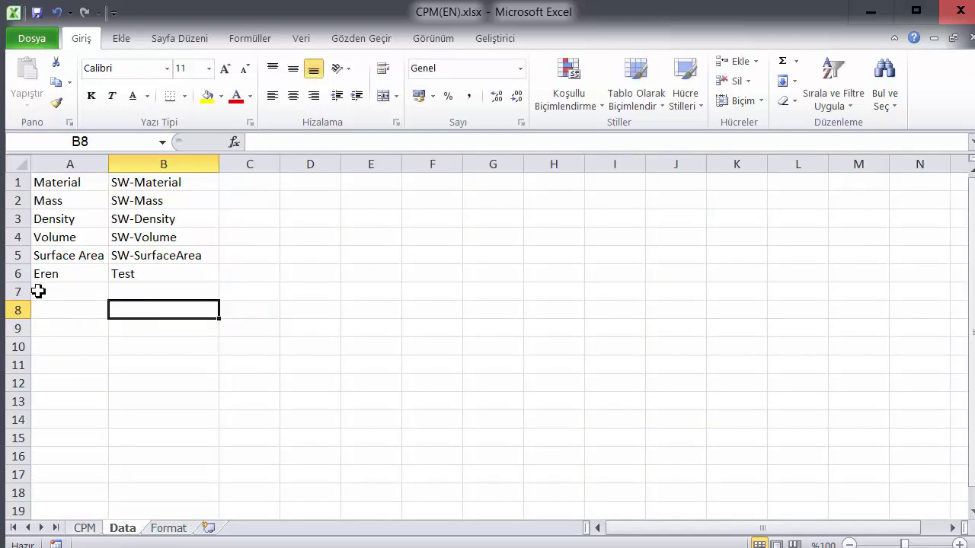
left_click(88, 275)
key("Delete")
left_click(129, 274)
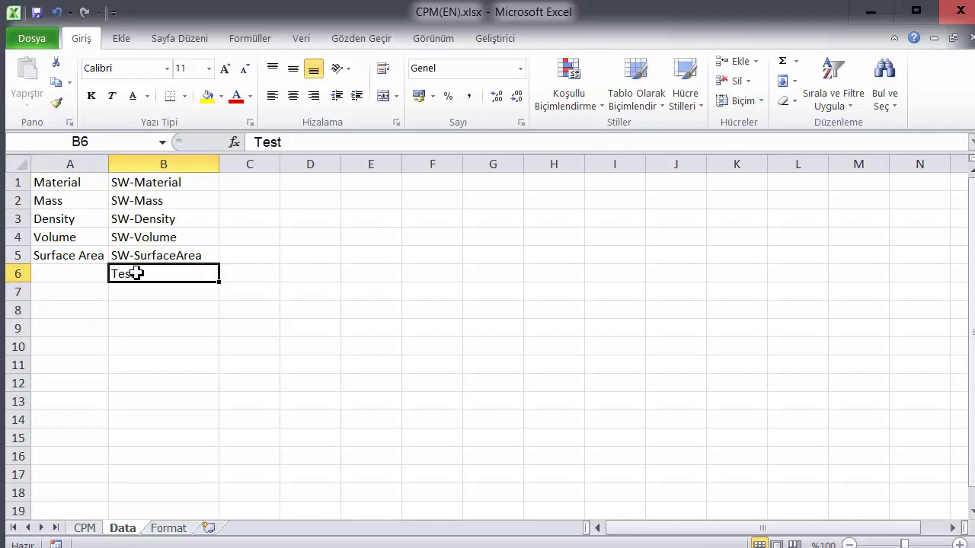
key("Delete")
left_click(172, 342)
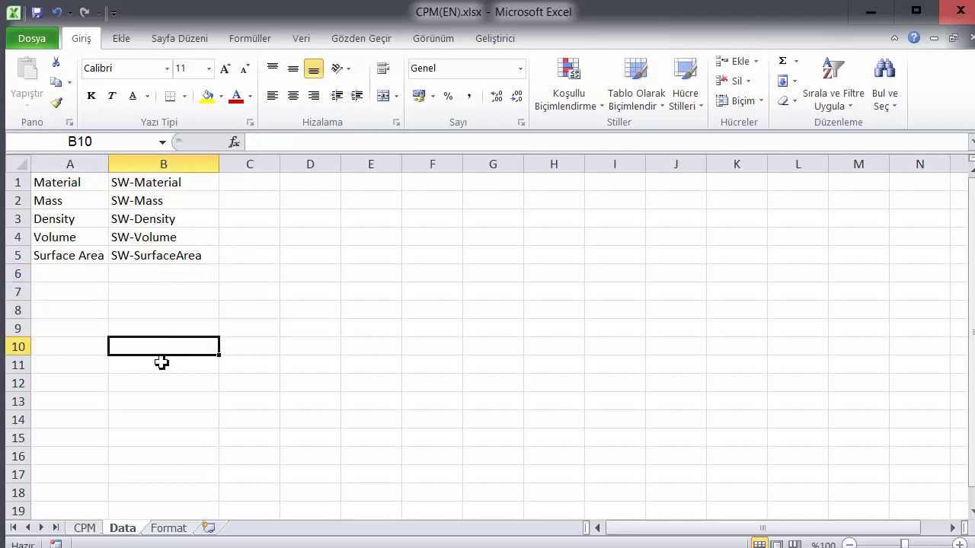
left_click(84, 528)
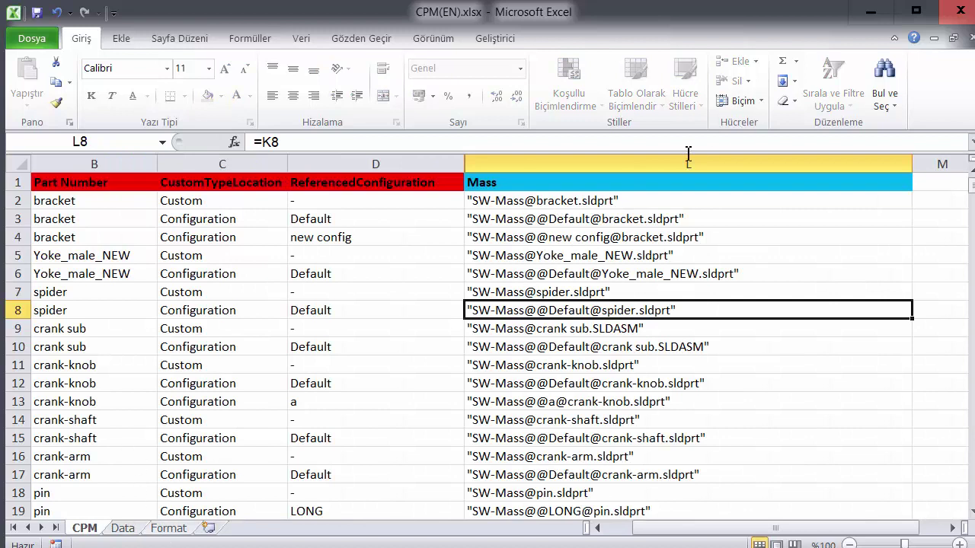
- Copy the SW-Mass@ references in L2:L22 of the CPM sheet
left_click(730, 330)
left_click_drag(533, 204, 608, 475)
right_click(589, 334)
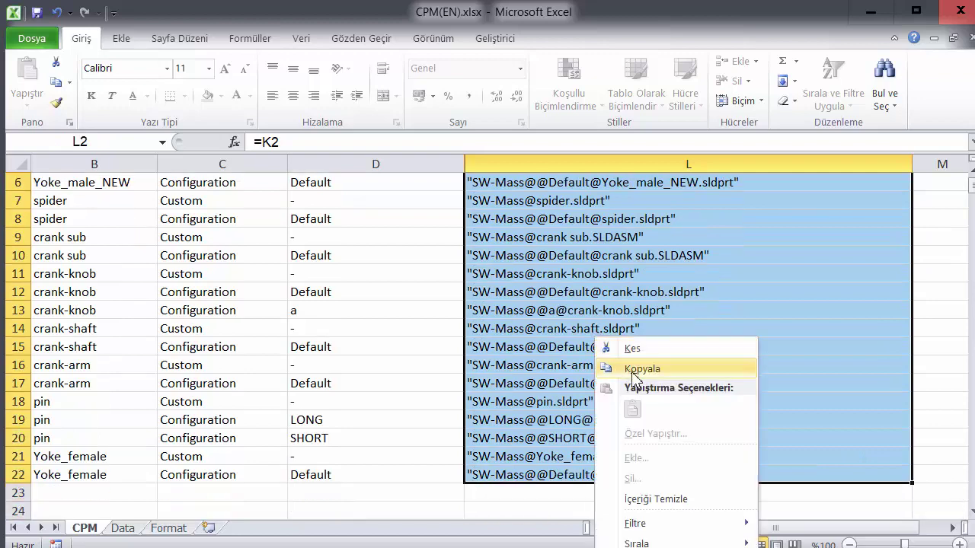
left_click(632, 369)
scroll(575, 394, "up", 2)
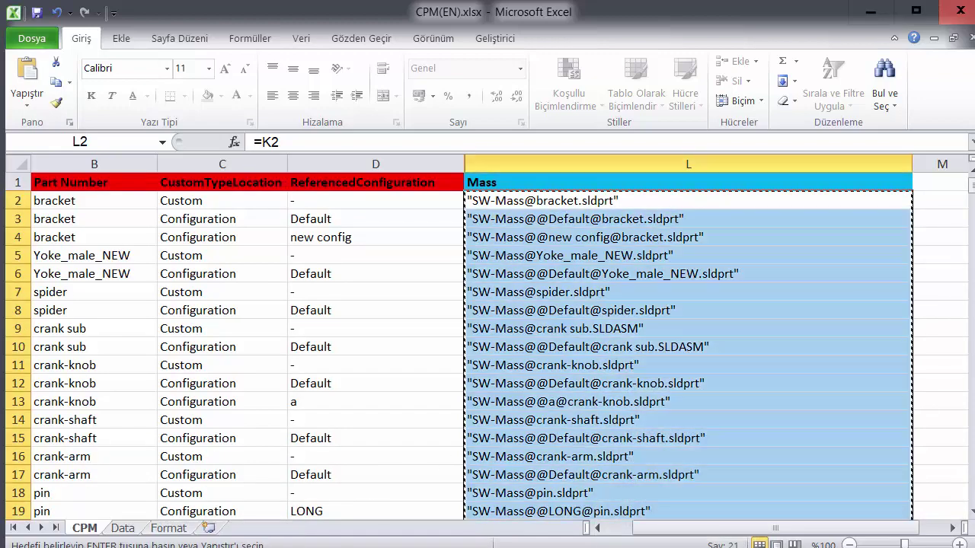
- Paste the Mass references as values into test2.xlsx H2 and autofit column H
key("alt+Tab")
key("alt+Tab")
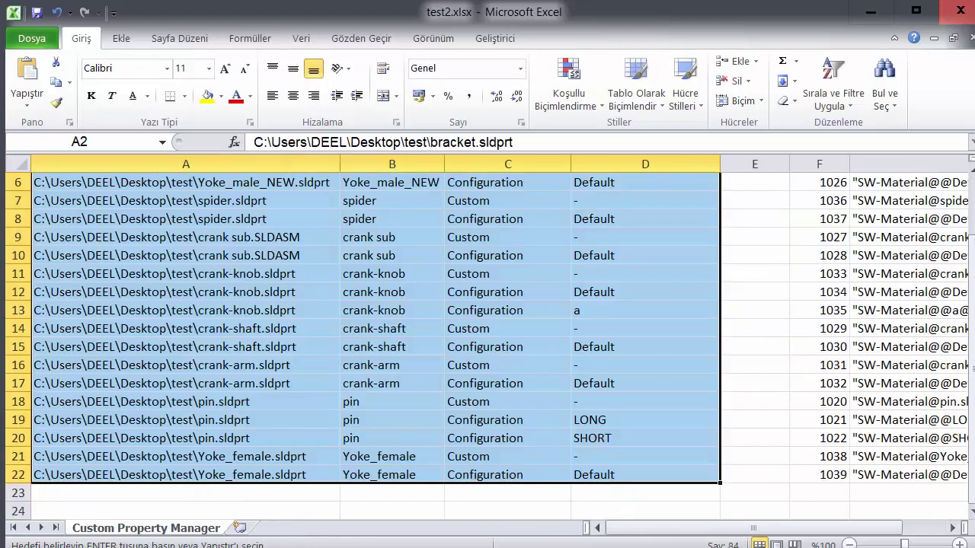
left_click_drag(640, 531, 684, 531)
scroll(808, 361, "up", 2)
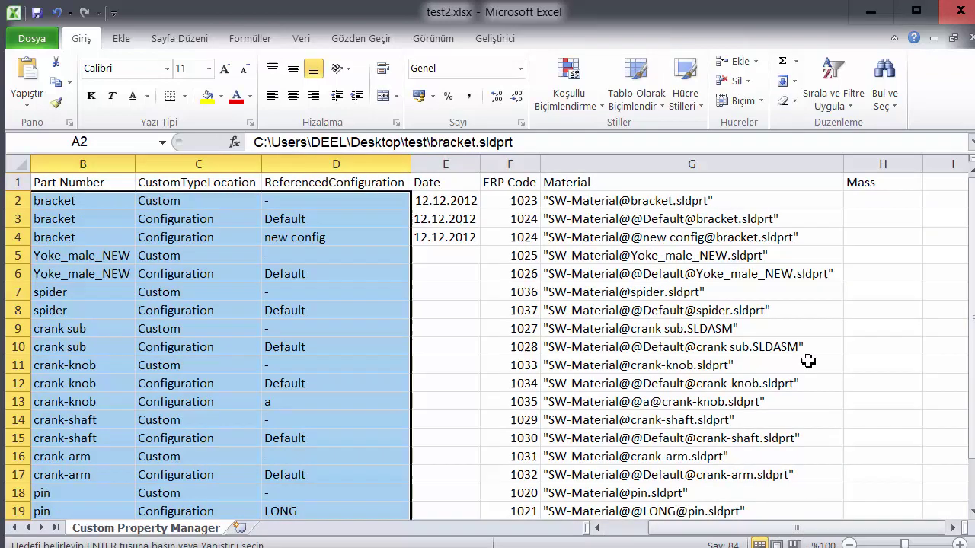
right_click(868, 203)
left_click(933, 273)
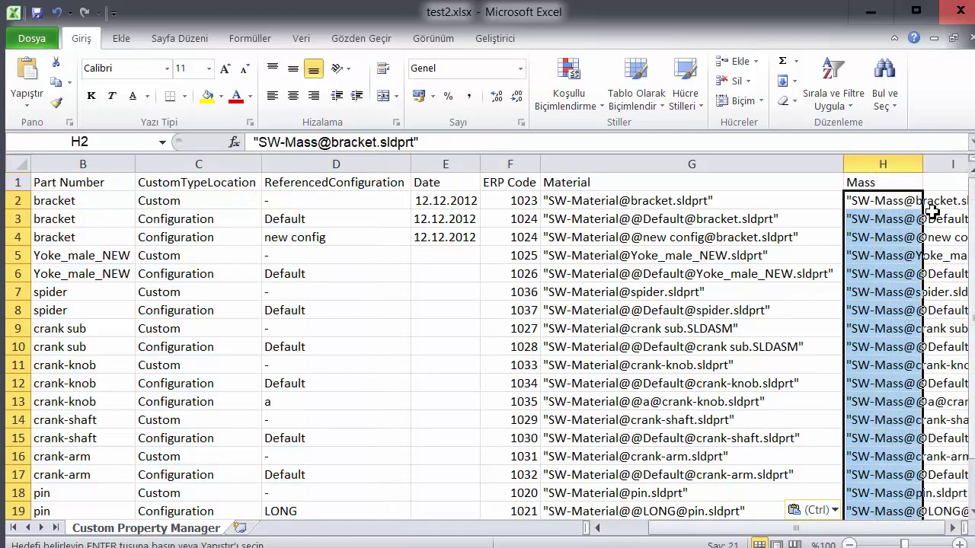
double_click(932, 159)
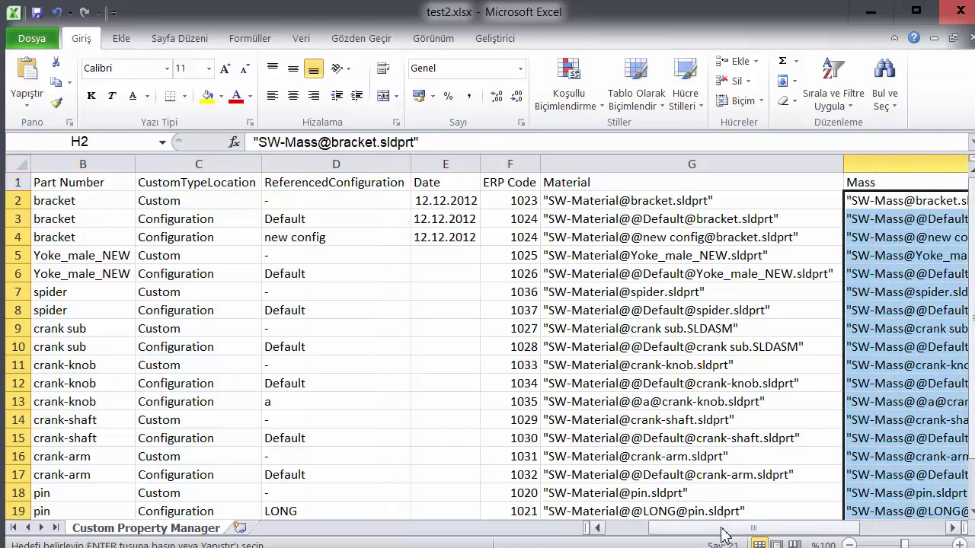
left_click_drag(722, 531, 769, 533)
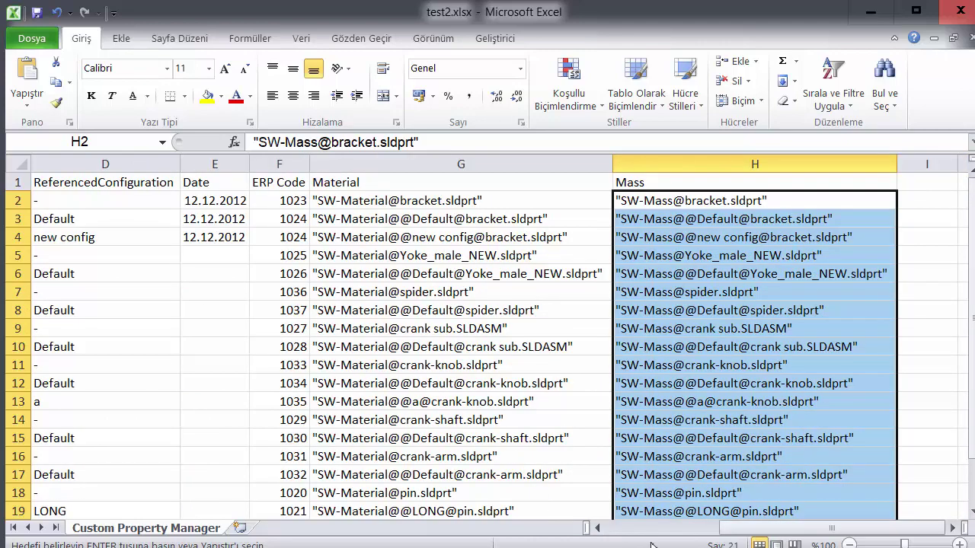
left_click_drag(751, 529, 632, 528)
- Turn on filtering and show only Configuration rows in CustomTypeLocation
left_click(425, 401)
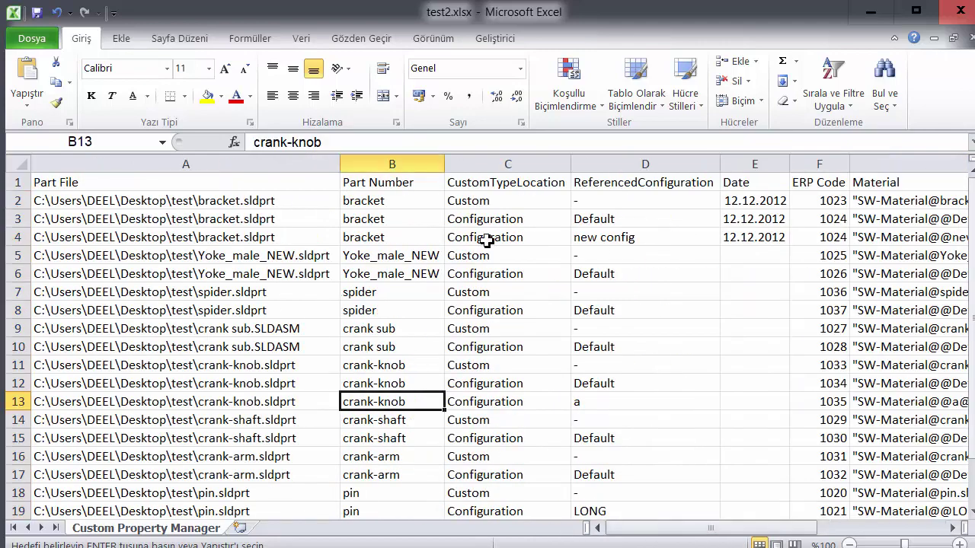
left_click(506, 177)
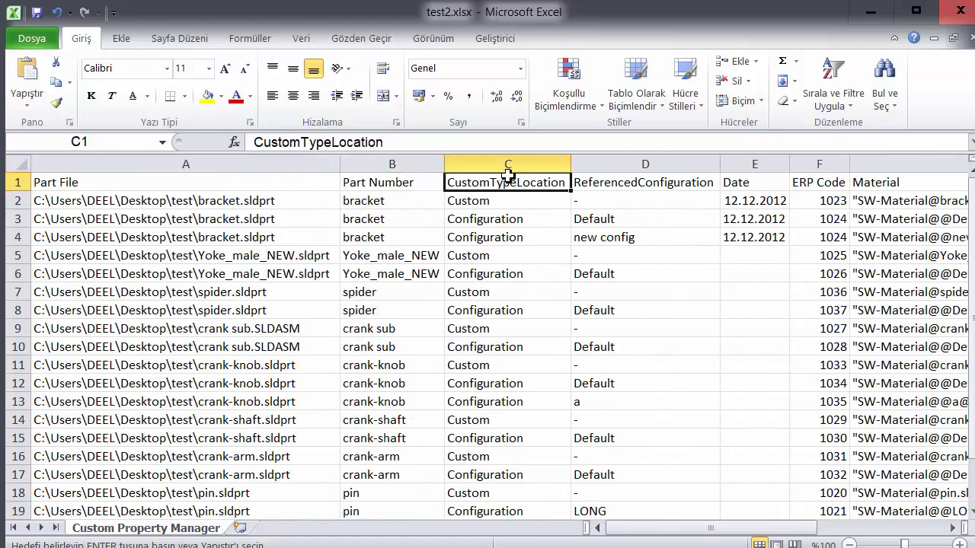
left_click(841, 114)
left_click(822, 191)
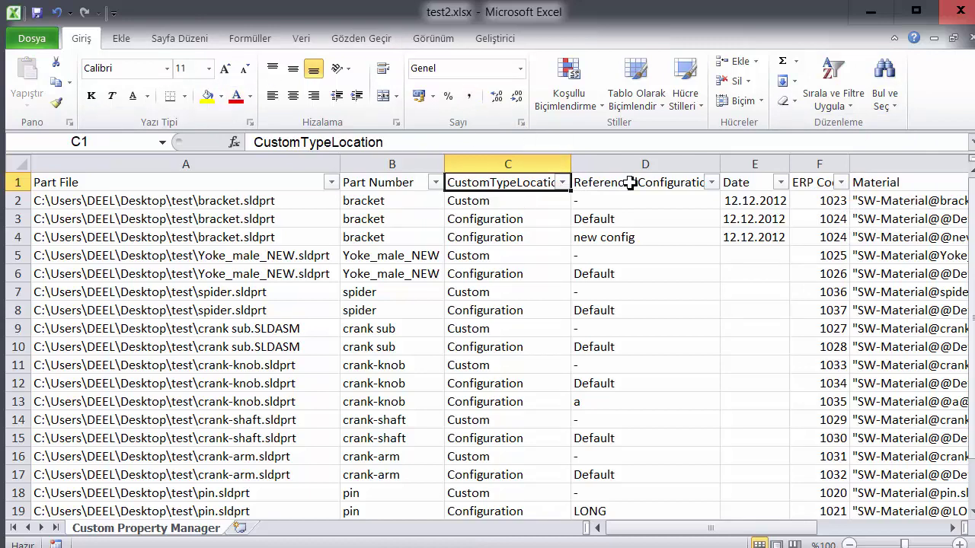
left_click(563, 183)
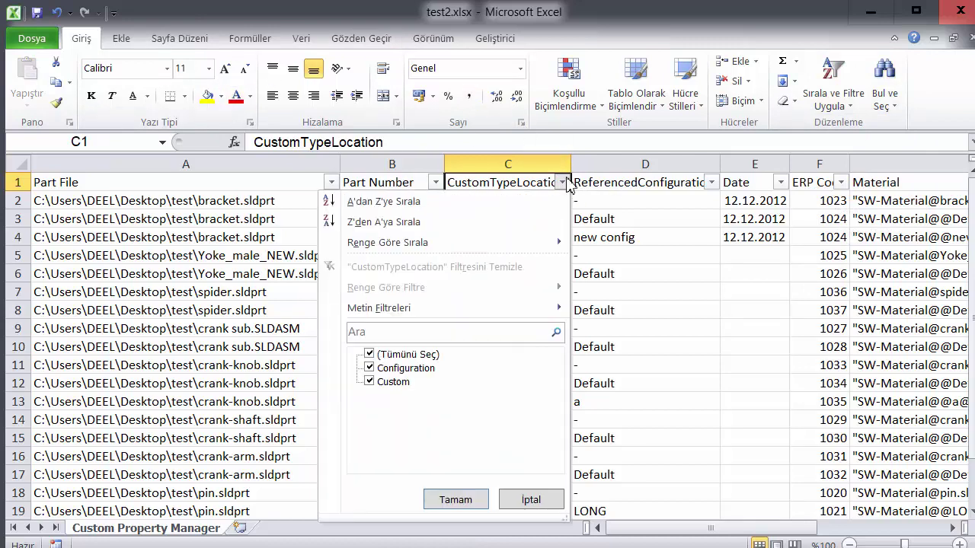
left_click(396, 370)
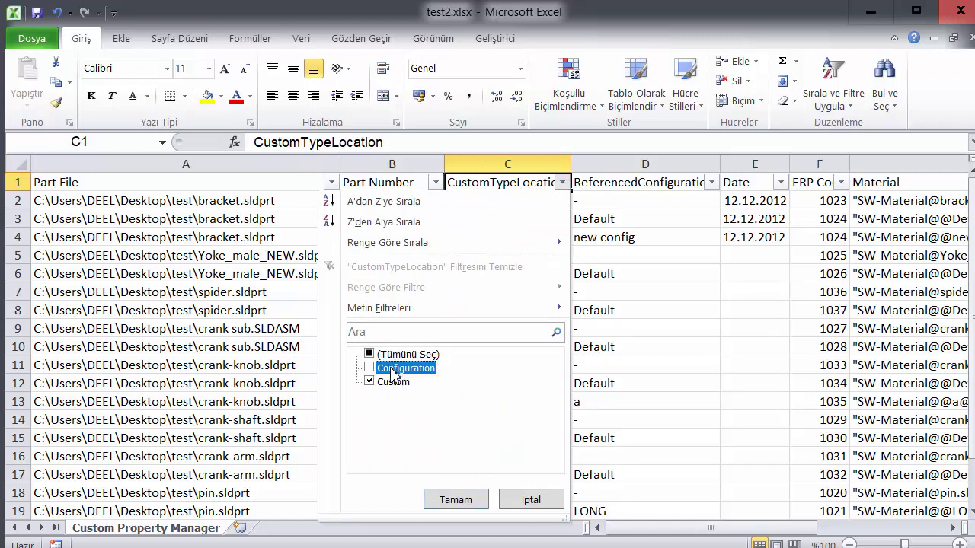
left_click(393, 382)
left_click(391, 369)
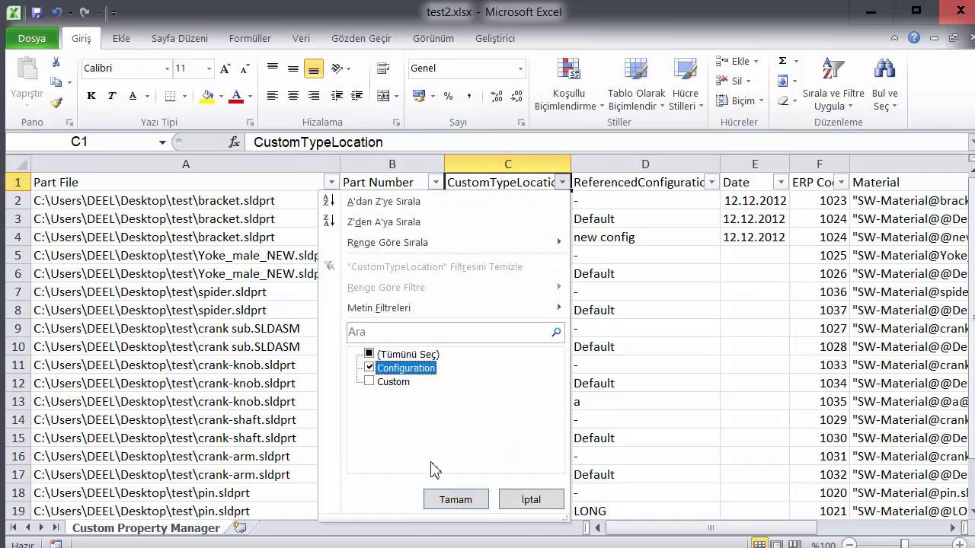
left_click(455, 501)
- Clear the Mass cells of the visible Configuration rows
left_click_drag(663, 528, 776, 527)
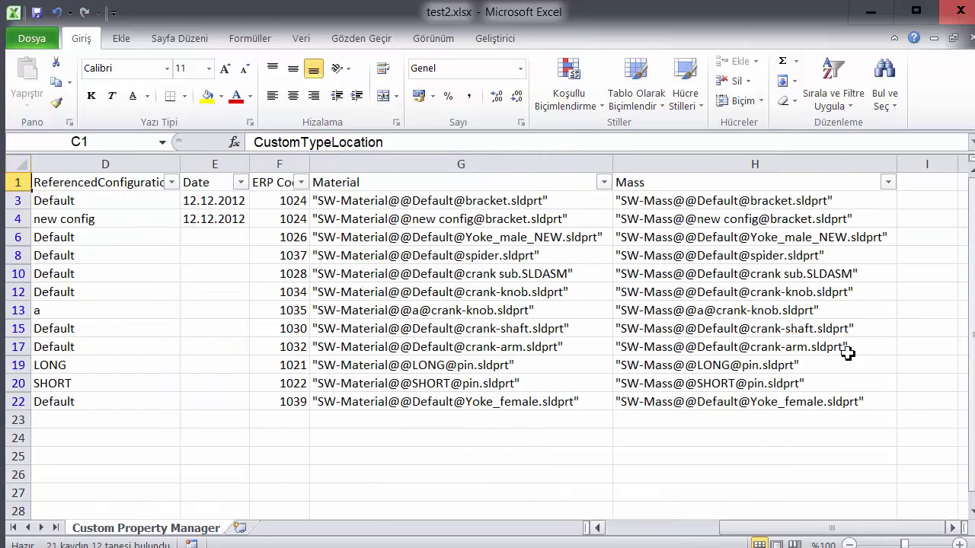
left_click_drag(693, 200, 719, 393)
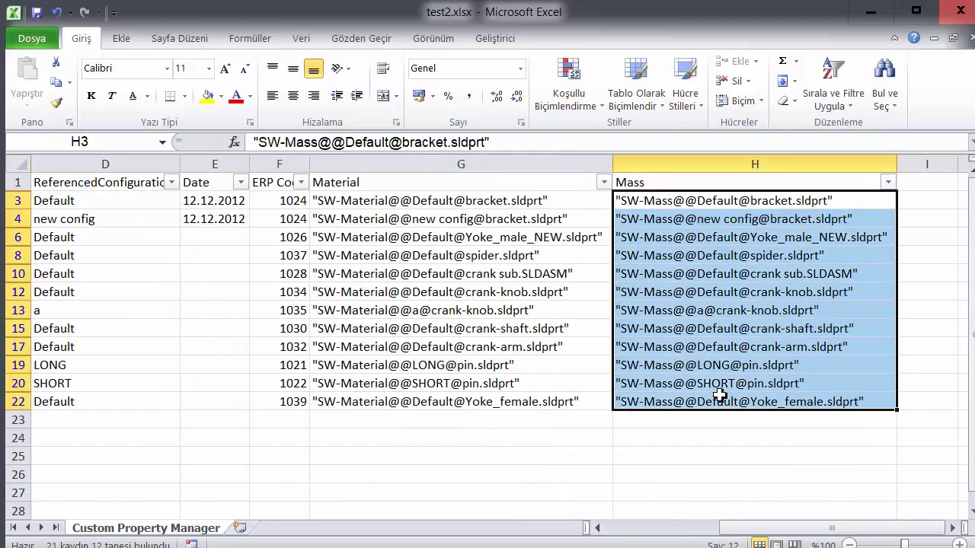
key("Delete")
left_click(888, 182)
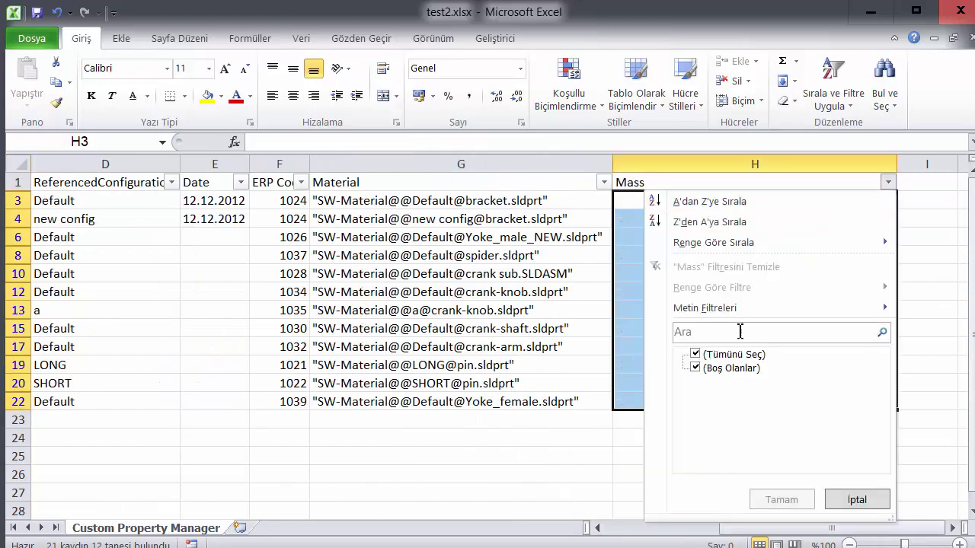
left_click(670, 222)
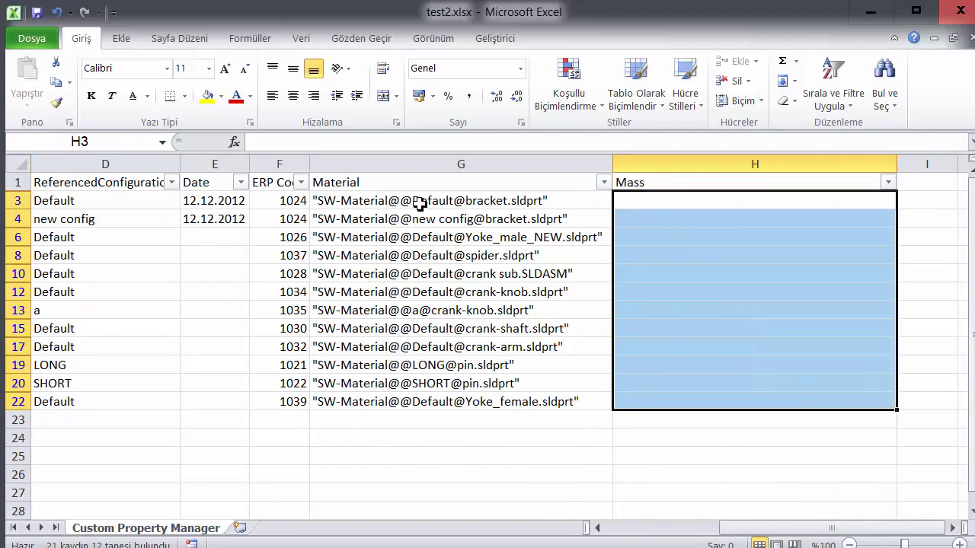
left_click_drag(739, 532, 598, 541)
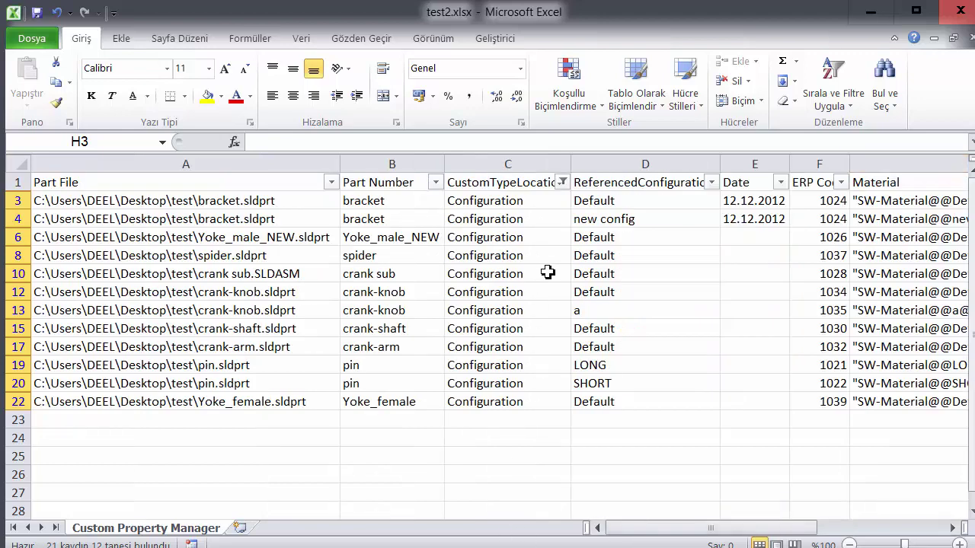
- Re-include Custom rows in the CustomTypeLocation filter so all rows show
left_click(562, 182)
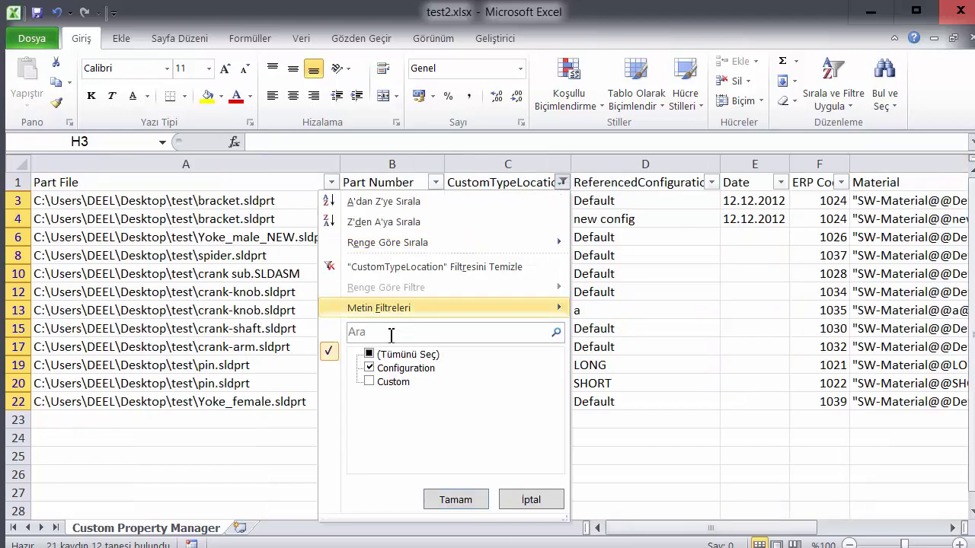
left_click(369, 382)
left_click(456, 500)
left_click_drag(639, 538, 805, 525)
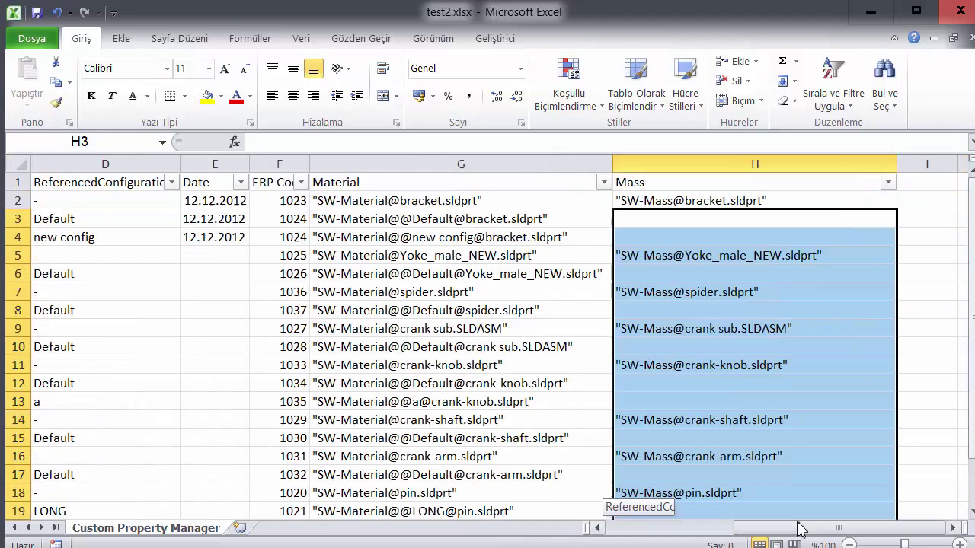
- Set the crank-knob ERP Code in F11 to 2343
left_click(733, 292)
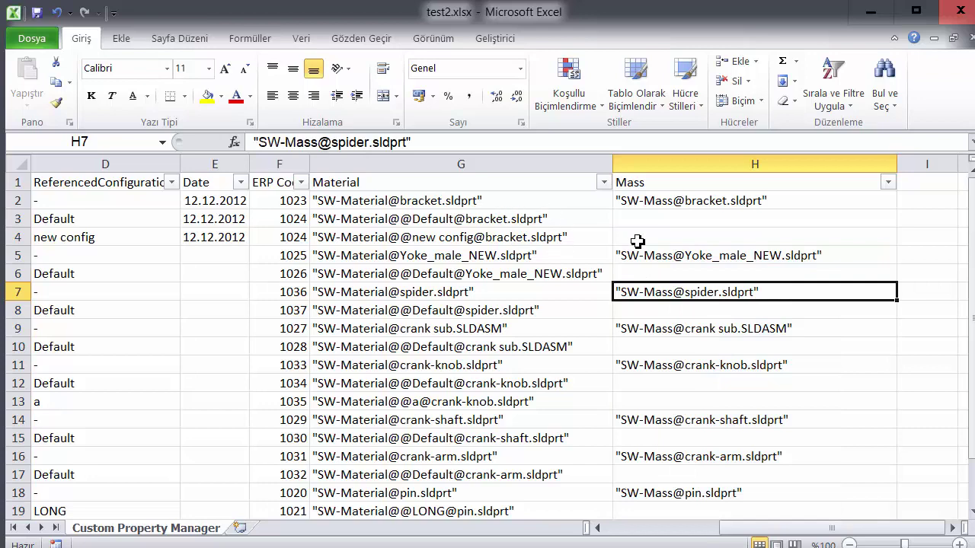
left_click(686, 327)
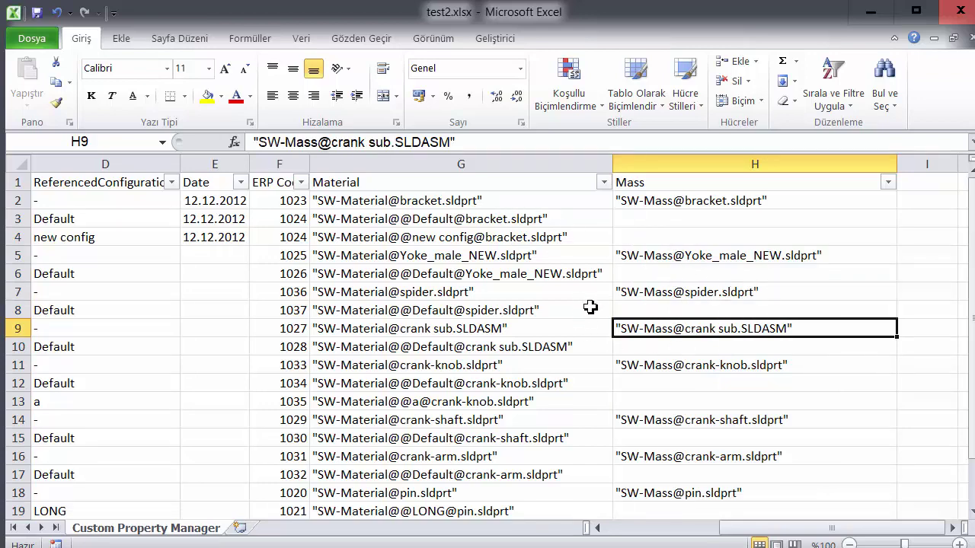
scroll(609, 335, "down", 1)
scroll(776, 438, "up", 1)
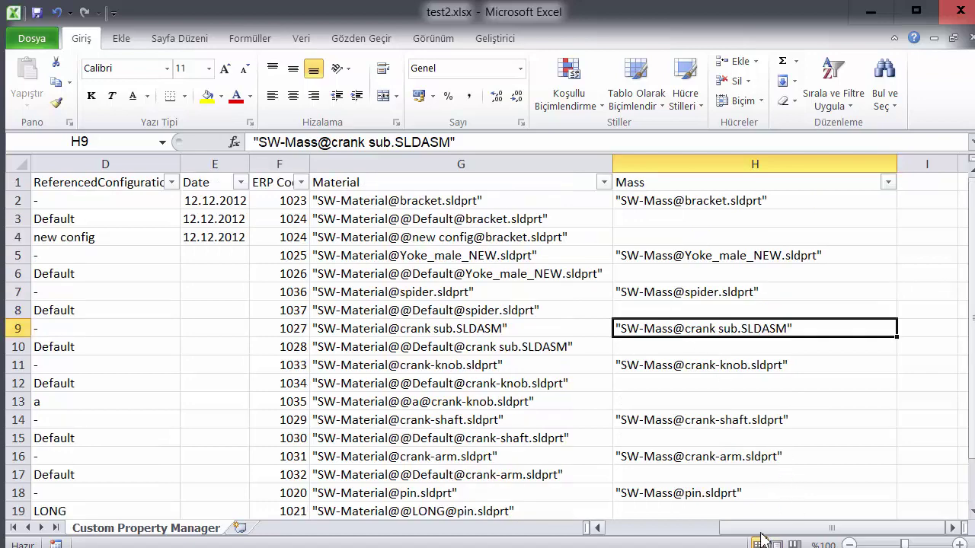
mouse_move(761, 532)
left_mouse_down()
mouse_move(715, 530)
mouse_move(751, 540)
left_mouse_up()
left_click(284, 365)
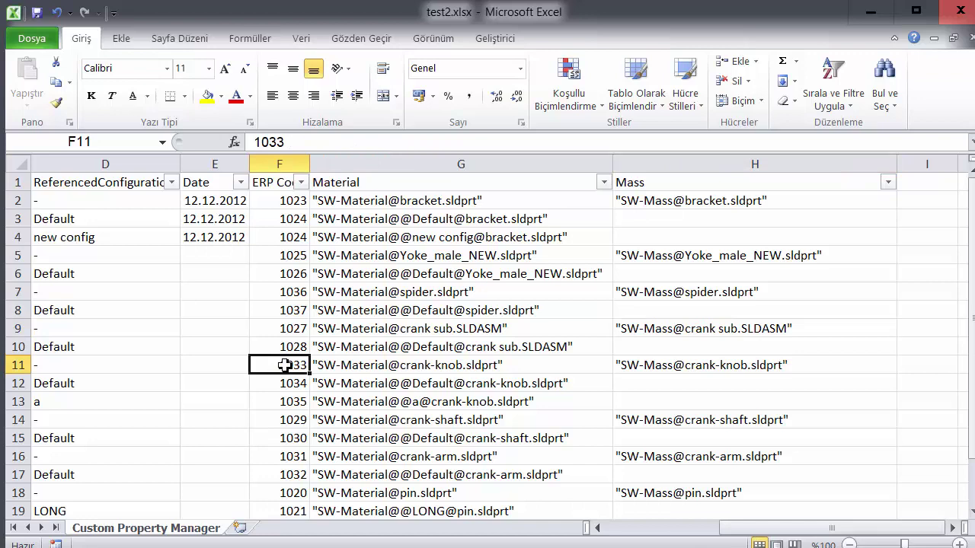
type("2343")
left_click(278, 398)
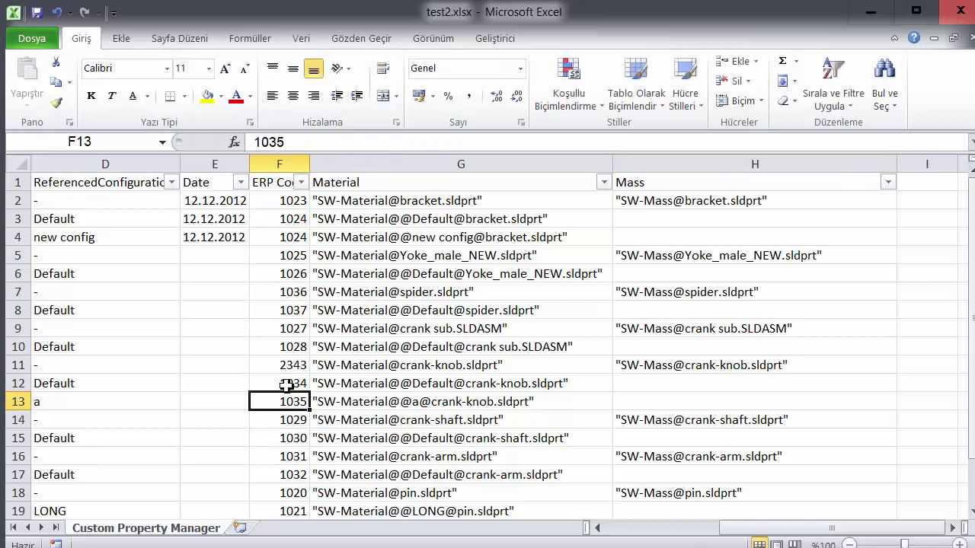
- Enter the date 13.05.2018 in E6 for Yoke_male_NEW Default
left_click(226, 282)
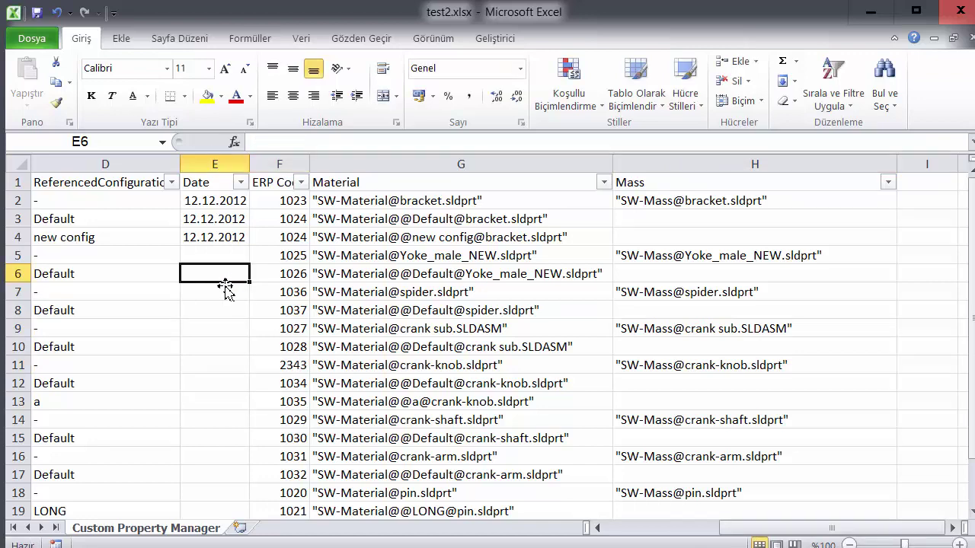
type("13.05.2018")
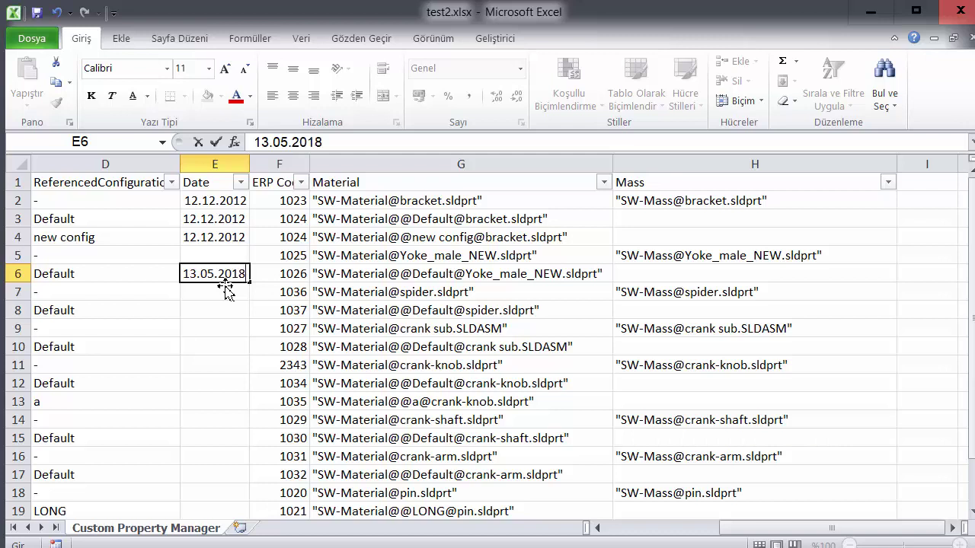
left_click(236, 338)
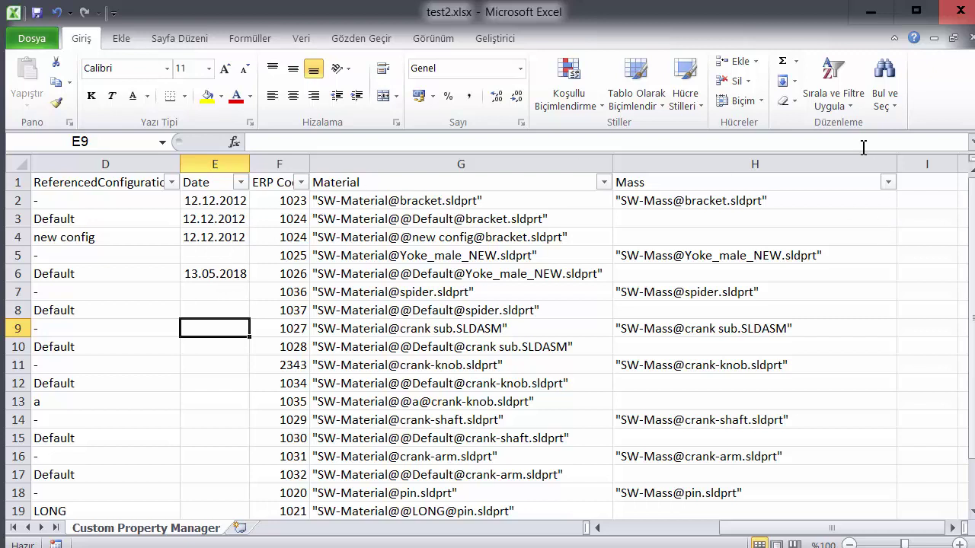
- Turn off the AutoFilter arrows on the header row
left_click(853, 104)
left_click(842, 195)
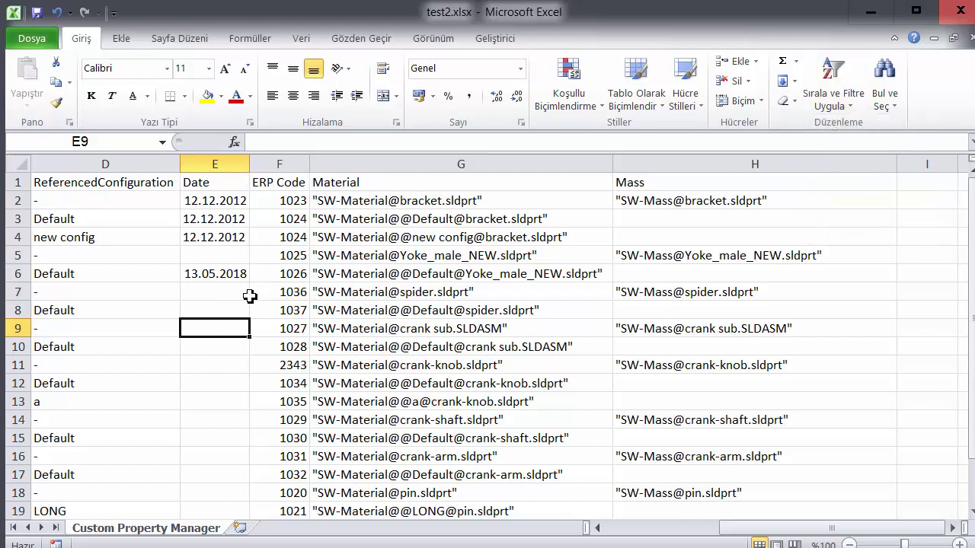
left_click(198, 344)
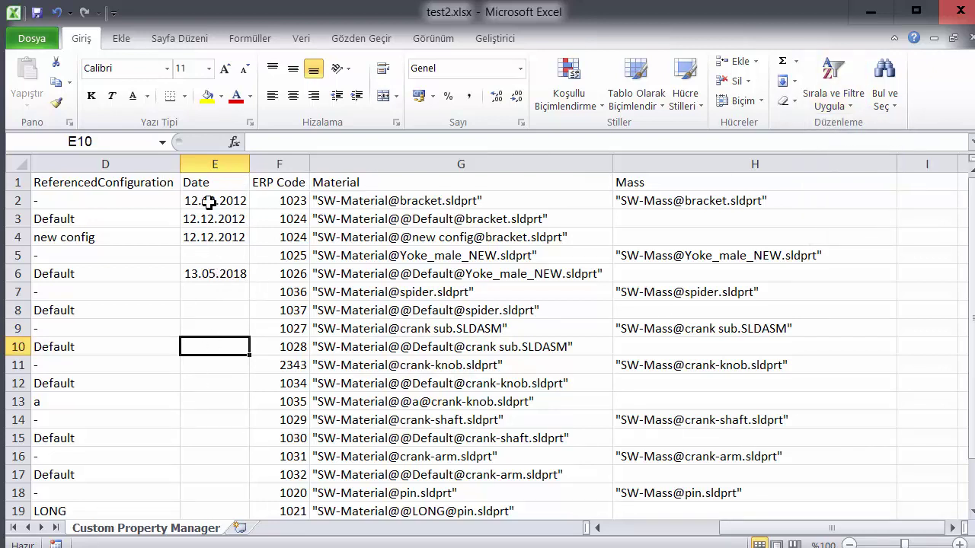
left_click_drag(204, 201, 217, 275)
left_click(217, 314)
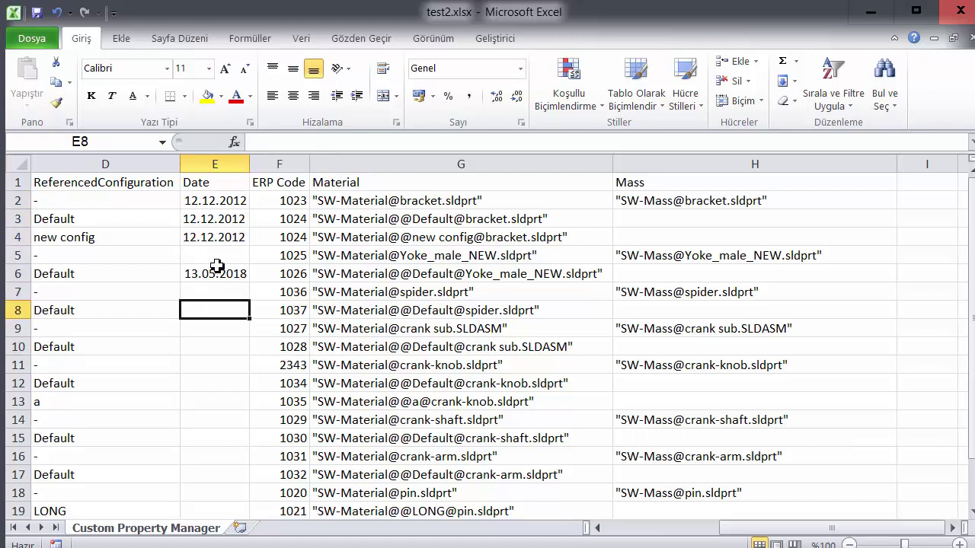
- Copy the 'Date' header text from cell E1
left_click(221, 185)
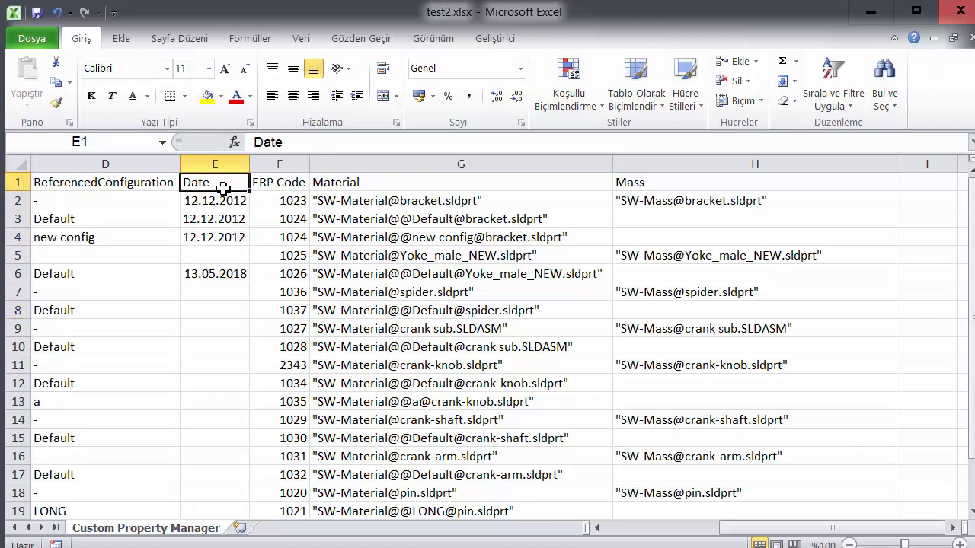
left_click(185, 292)
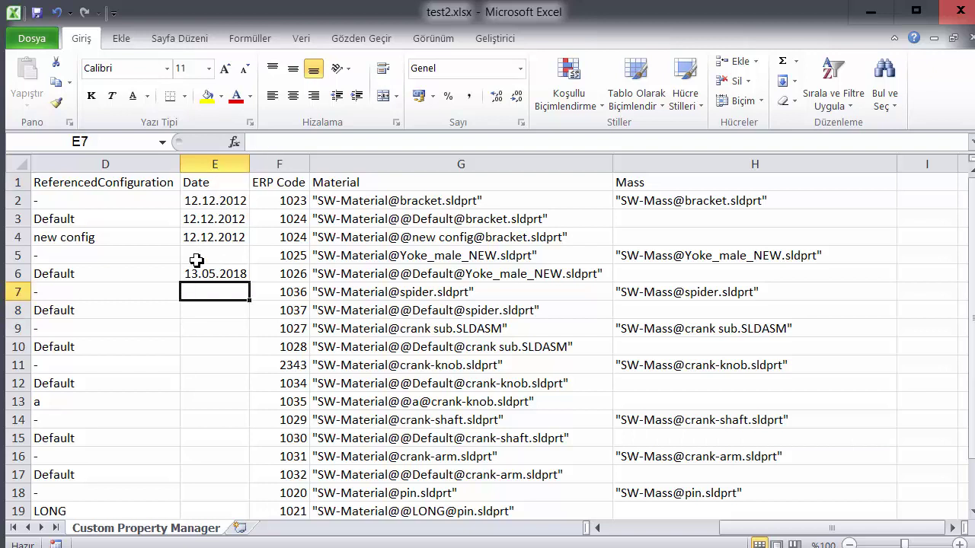
left_click(221, 188)
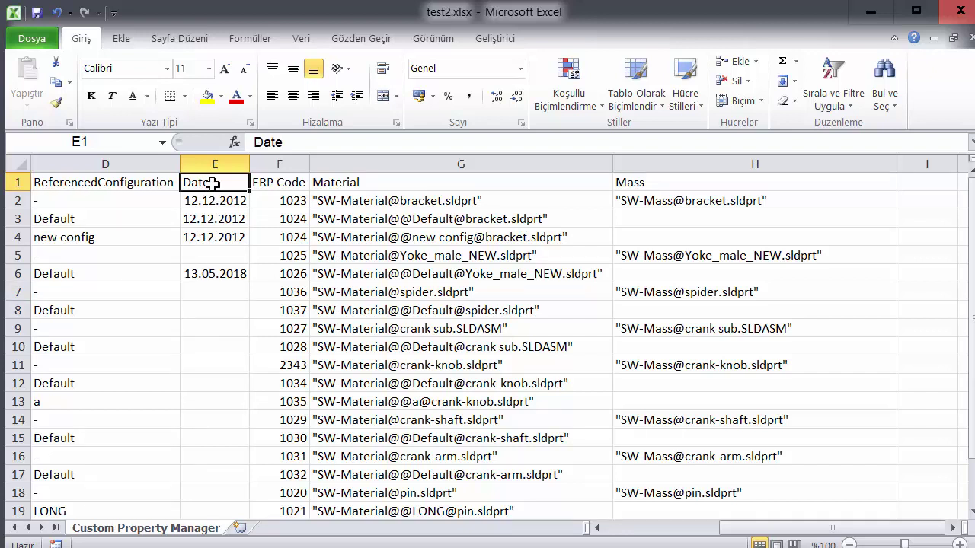
double_click(220, 183)
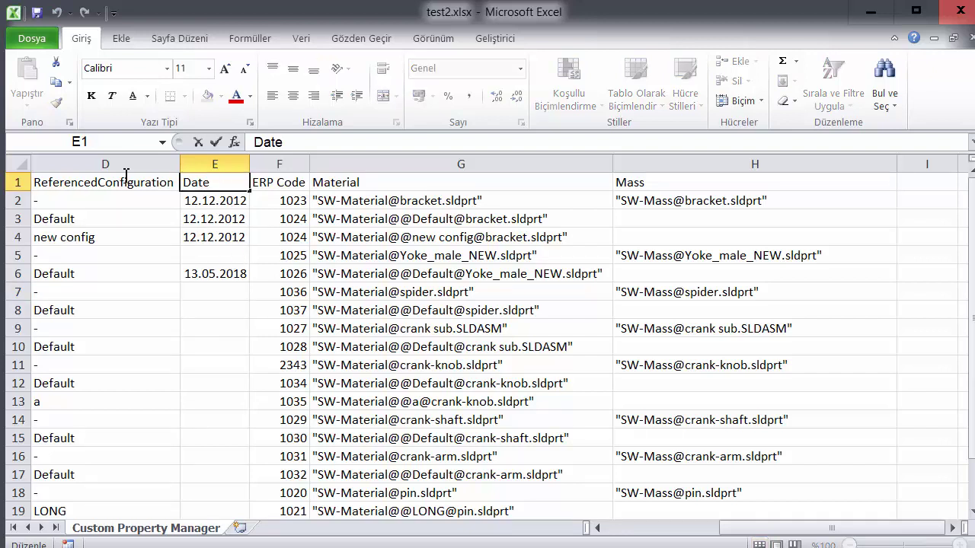
key("shift+Home")
key("ctrl+c")
left_click(221, 327)
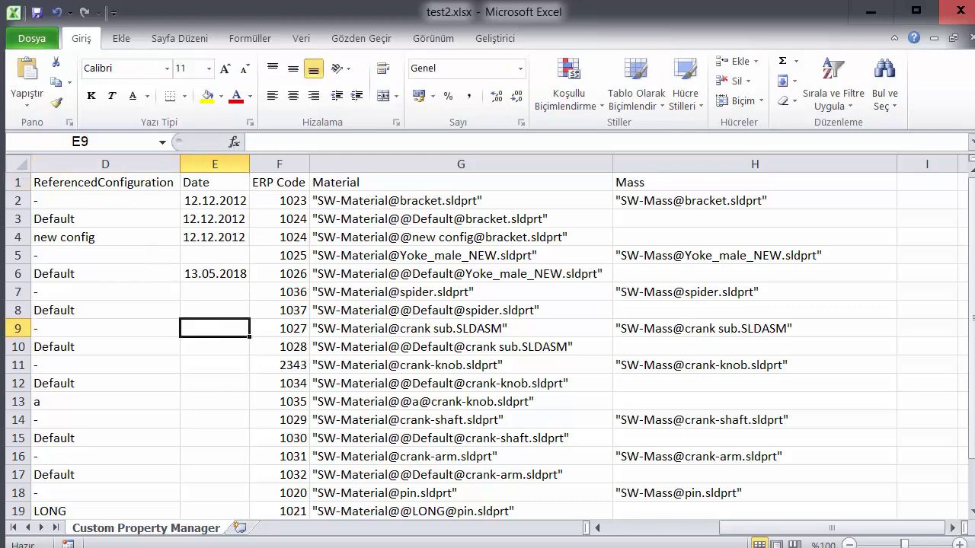
left_click(47, 534)
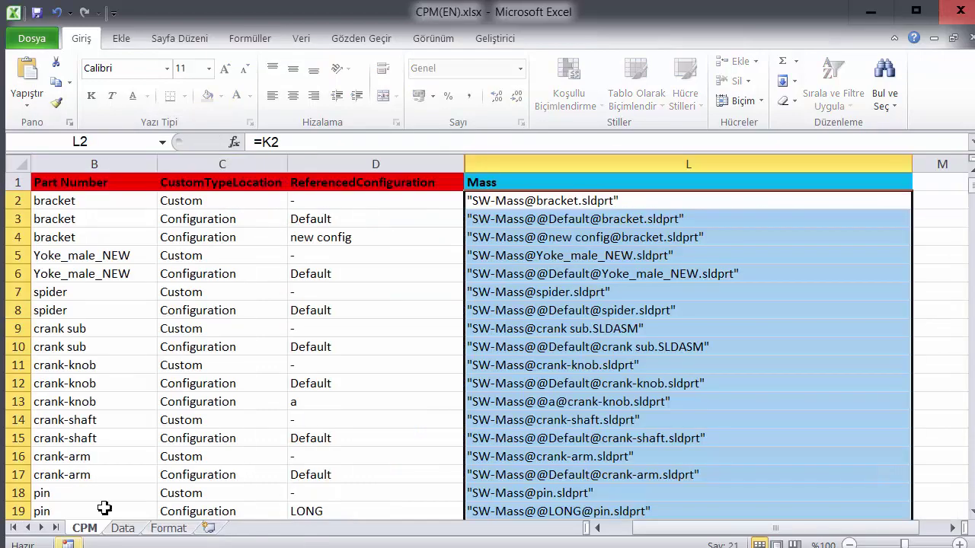
- Paste 'Date' as the Property Name in C2 of the Format sheet
left_click(161, 529)
left_click(170, 364)
left_click(172, 200)
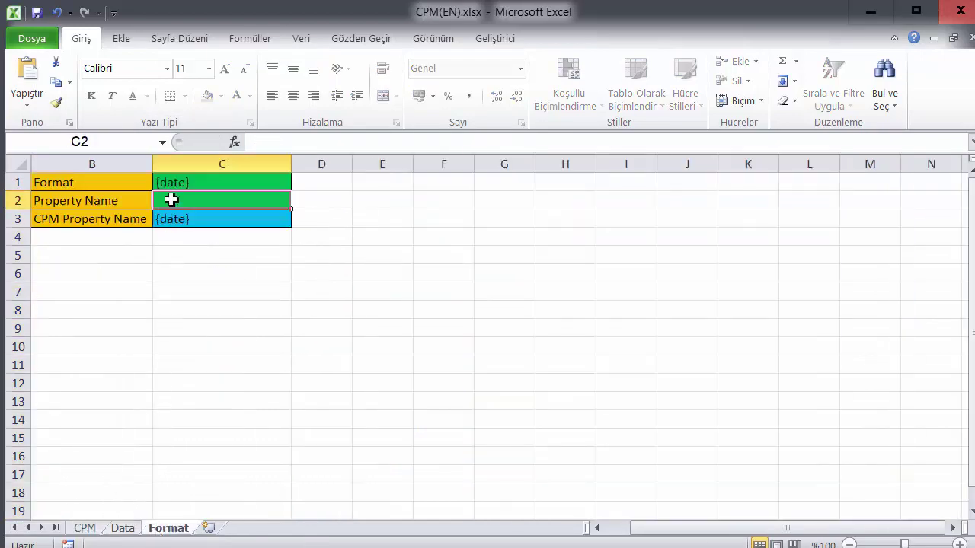
key("ctrl+v")
left_click(224, 264)
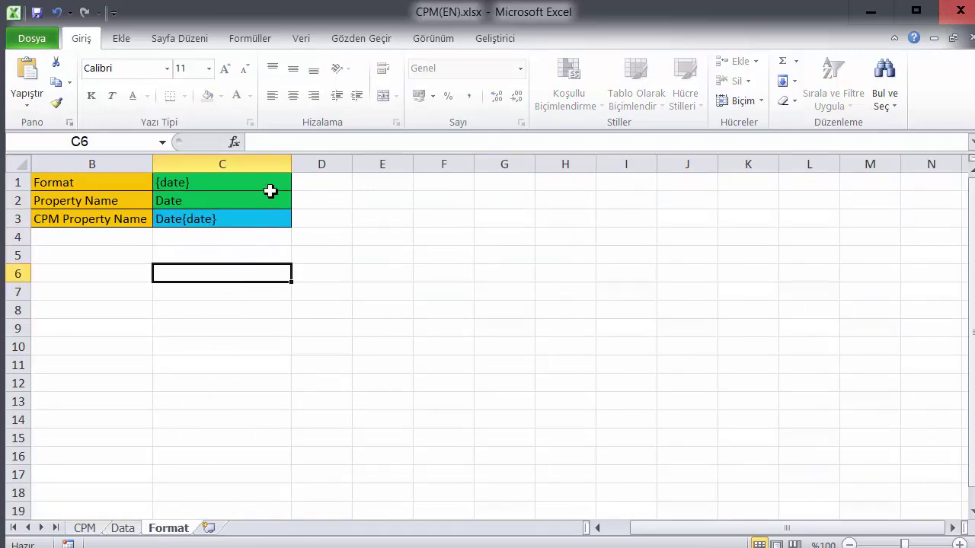
- Set the C1 format to {date} after trying {yesorno} and {number}
left_click(288, 185)
left_click(295, 184)
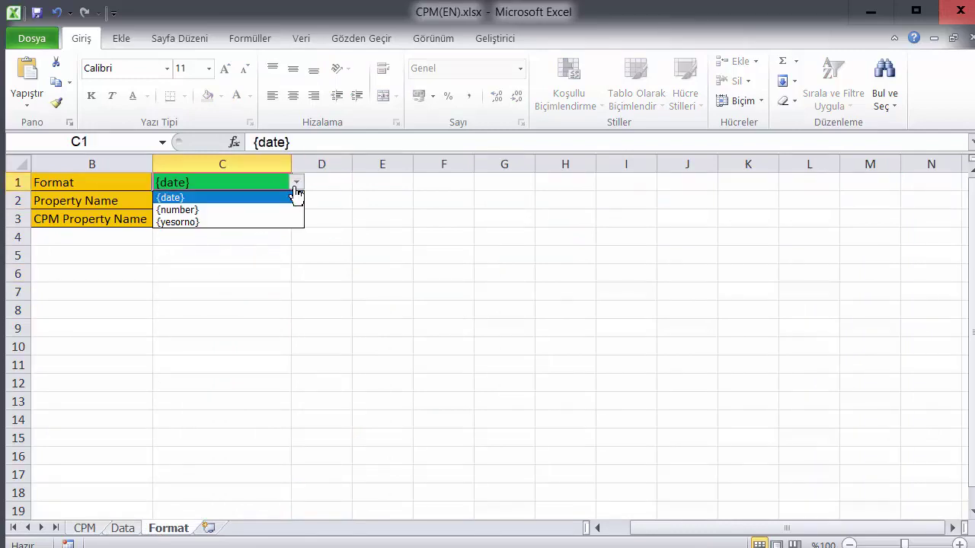
left_click(272, 223)
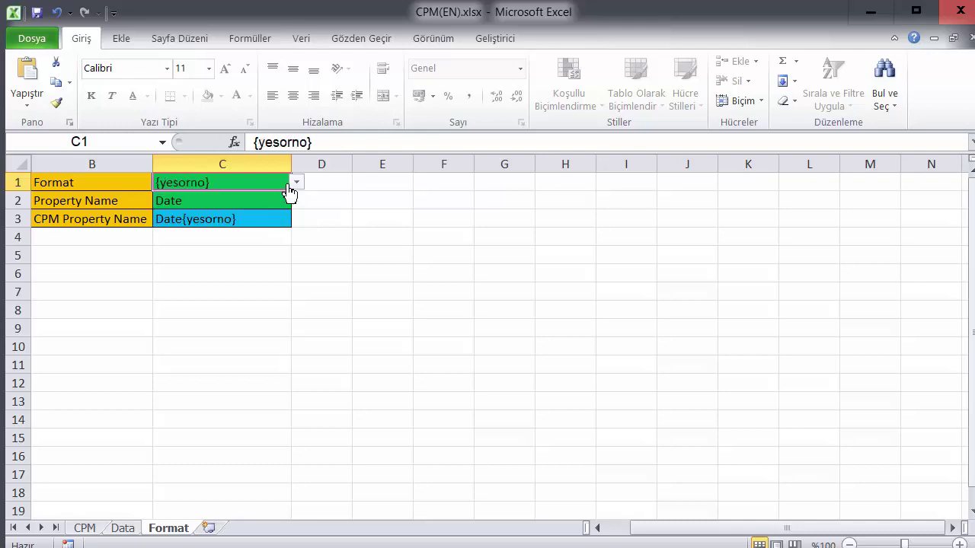
left_click(295, 183)
left_click(275, 210)
left_click(296, 183)
left_click(276, 198)
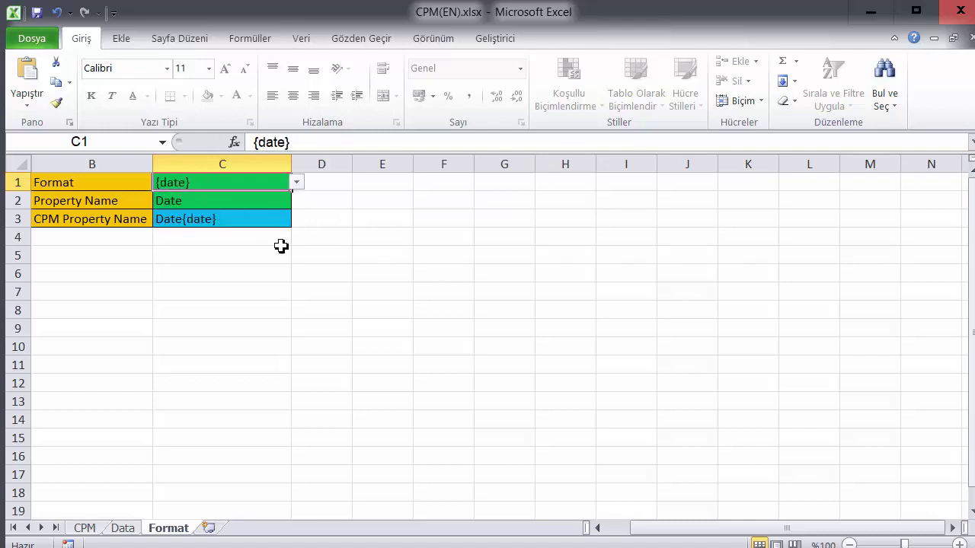
left_click(281, 272)
- Copy the combined Date{date} property name from C3
left_click(220, 221)
right_click(221, 221)
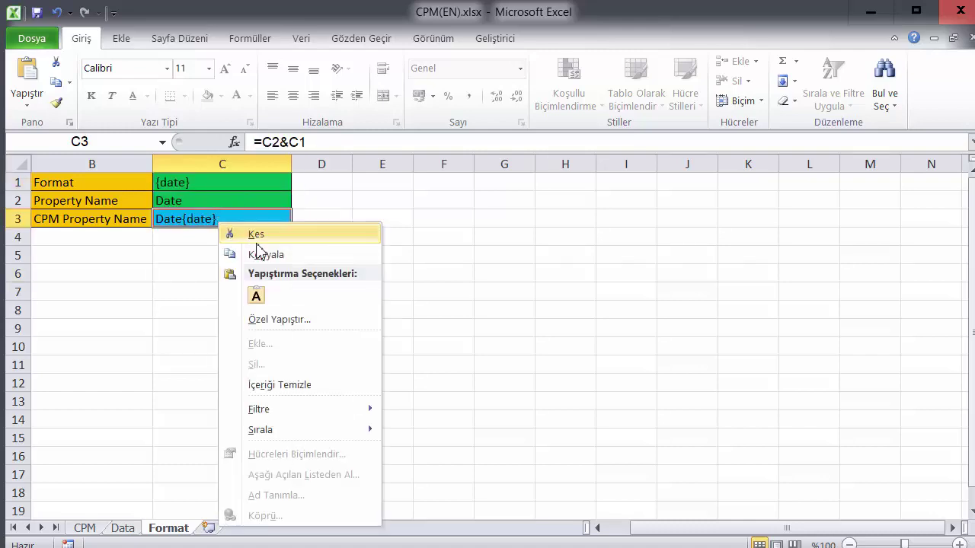
left_click(258, 251)
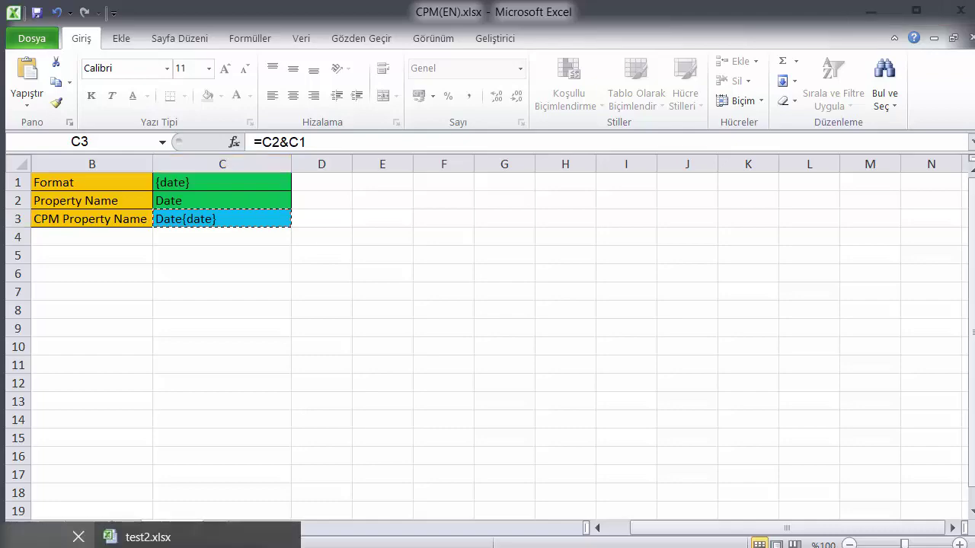
- Paste Date{date} as a plain value into test2.xlsx header E1 and check the date cells
left_click(142, 533)
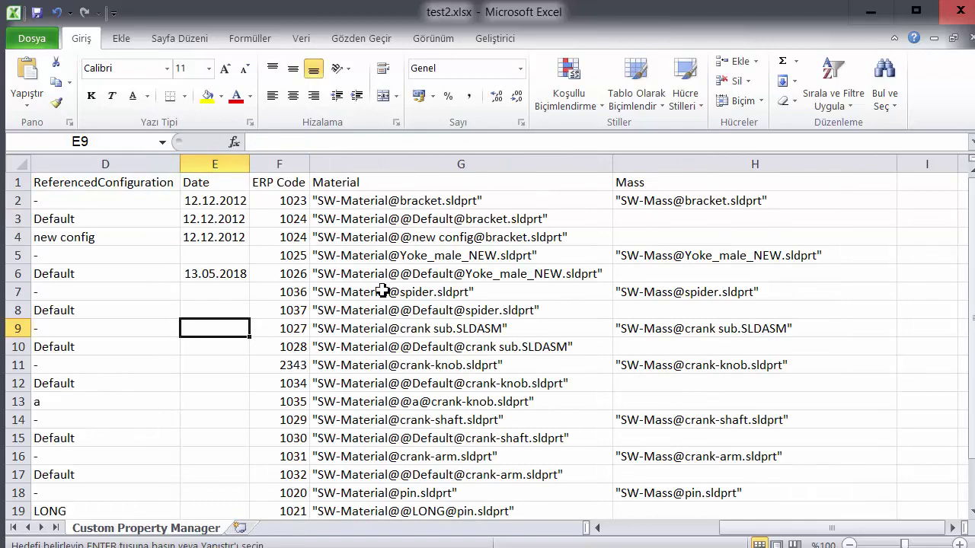
right_click(209, 188)
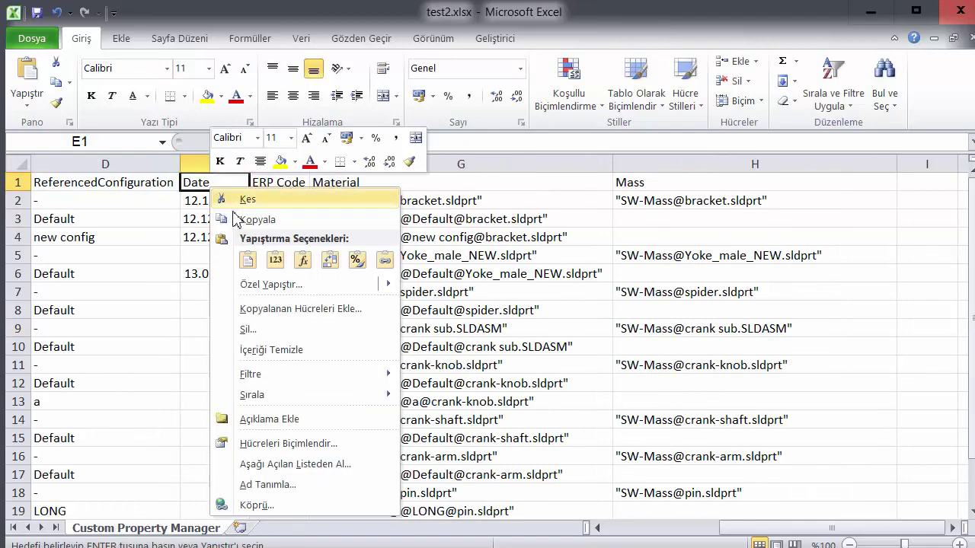
left_click(277, 259)
left_click(194, 332)
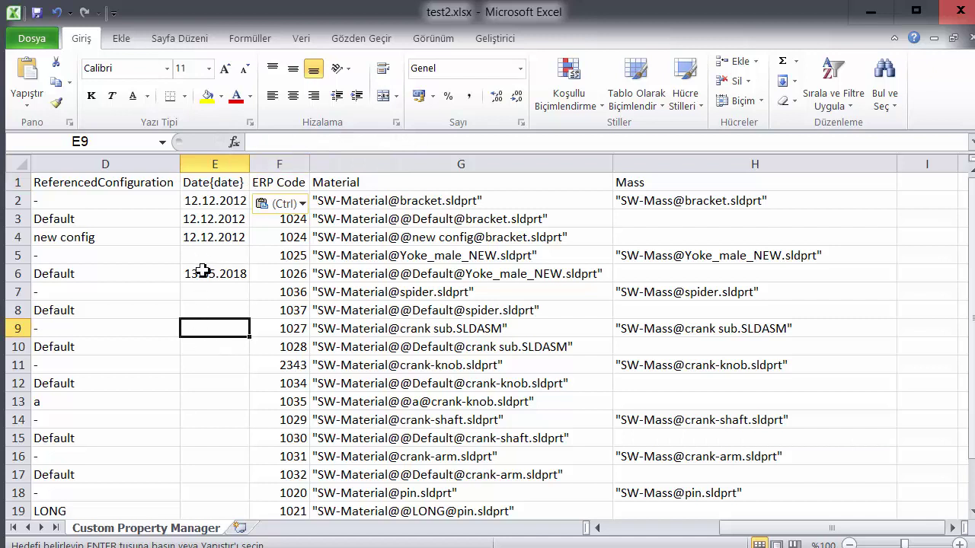
left_click(222, 196)
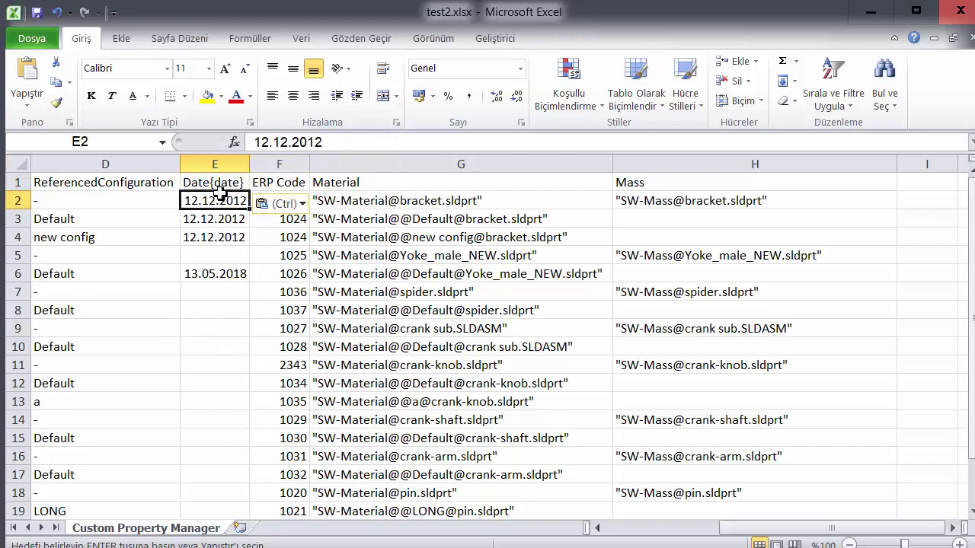
left_click(217, 183)
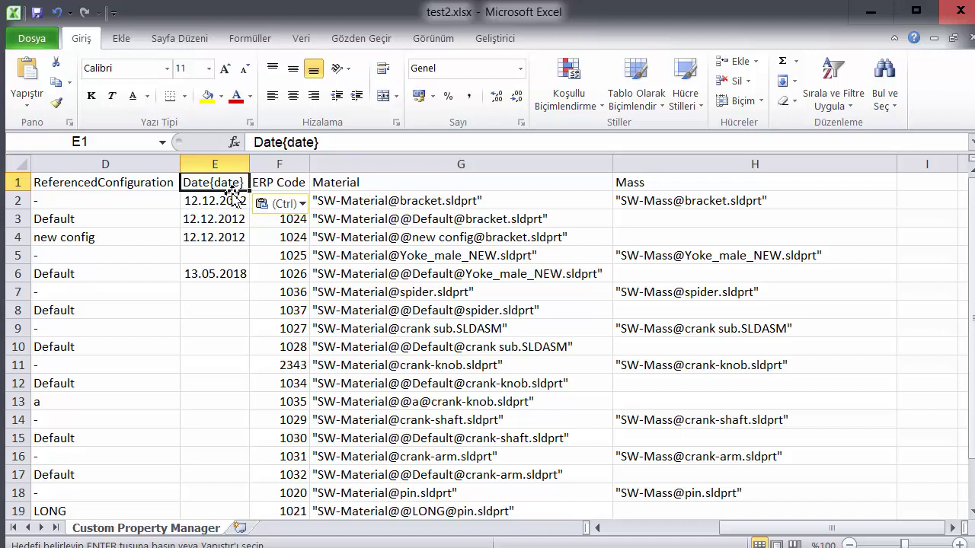
left_click(212, 257)
left_click(204, 336)
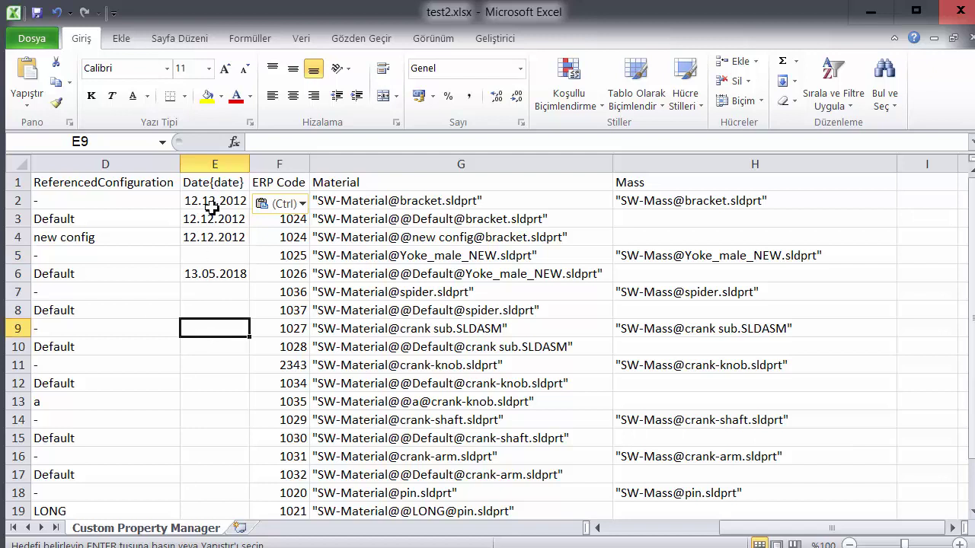
left_click(212, 204)
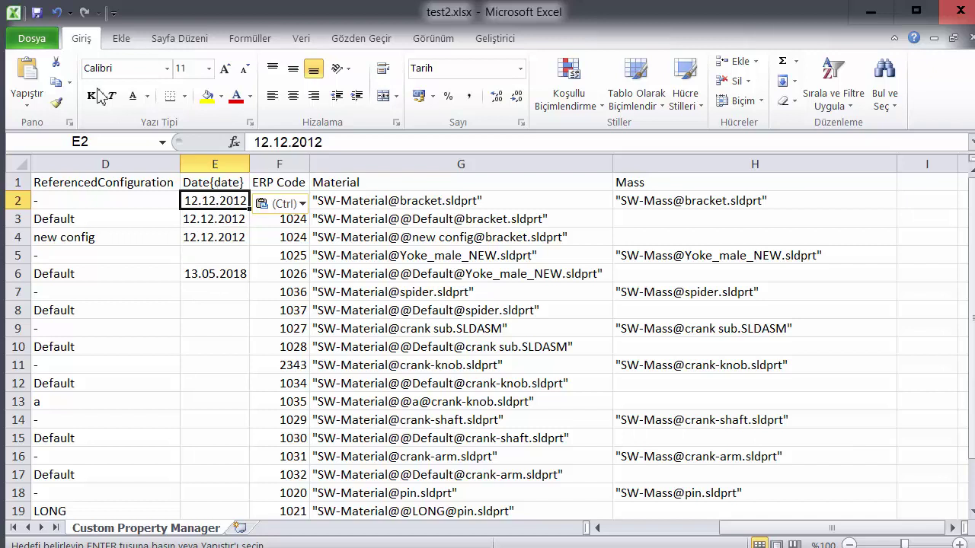
- Save and close test2.xlsx, then close CPM(EN).xlsx without saving
left_click(38, 14)
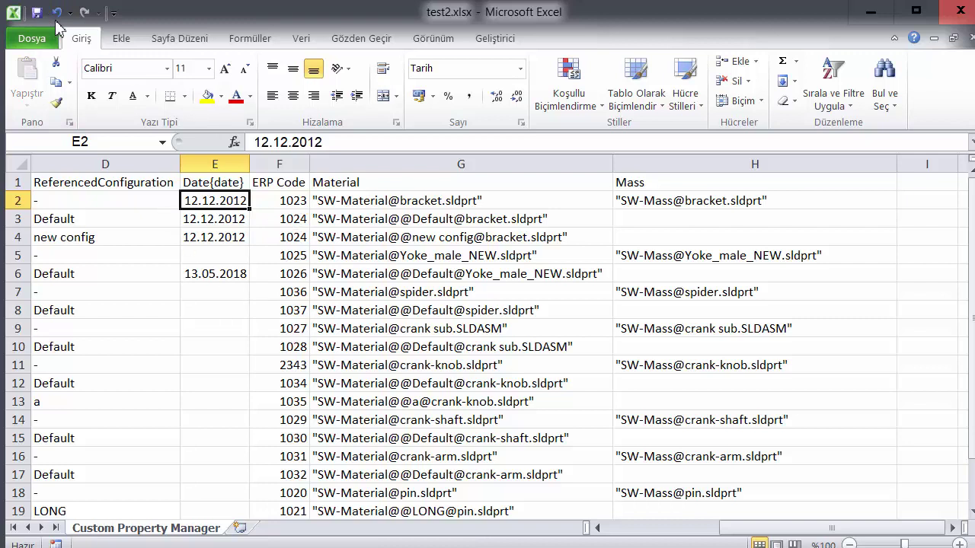
left_click(952, 16)
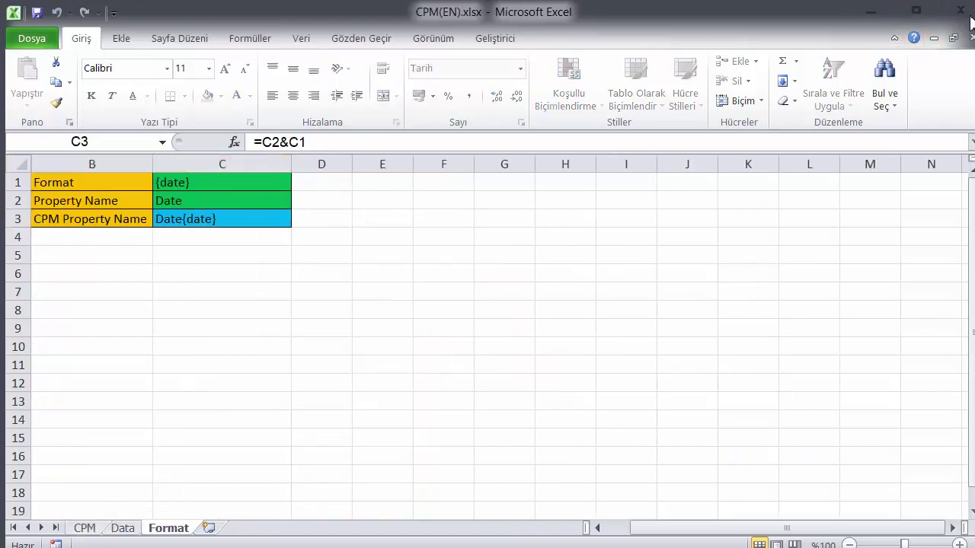
left_click(961, 12)
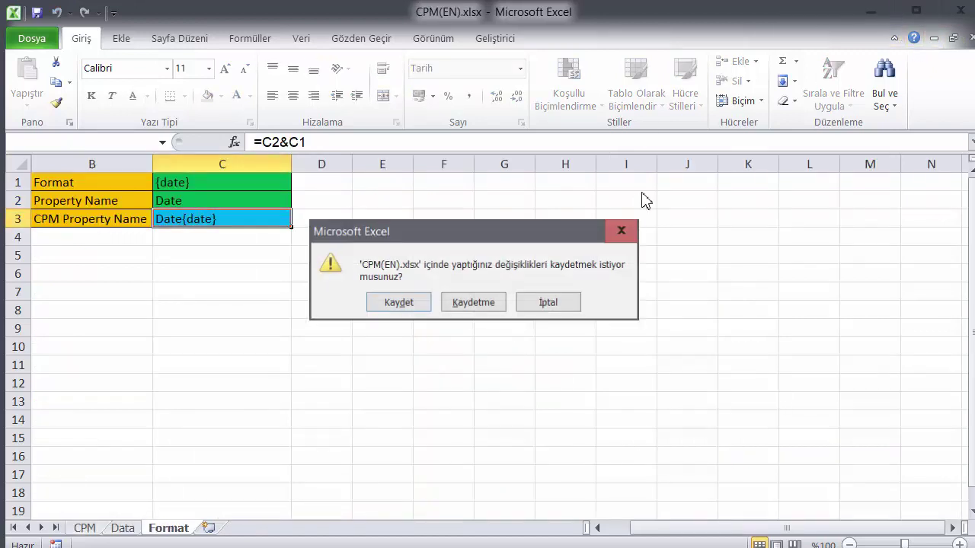
left_click(457, 303)
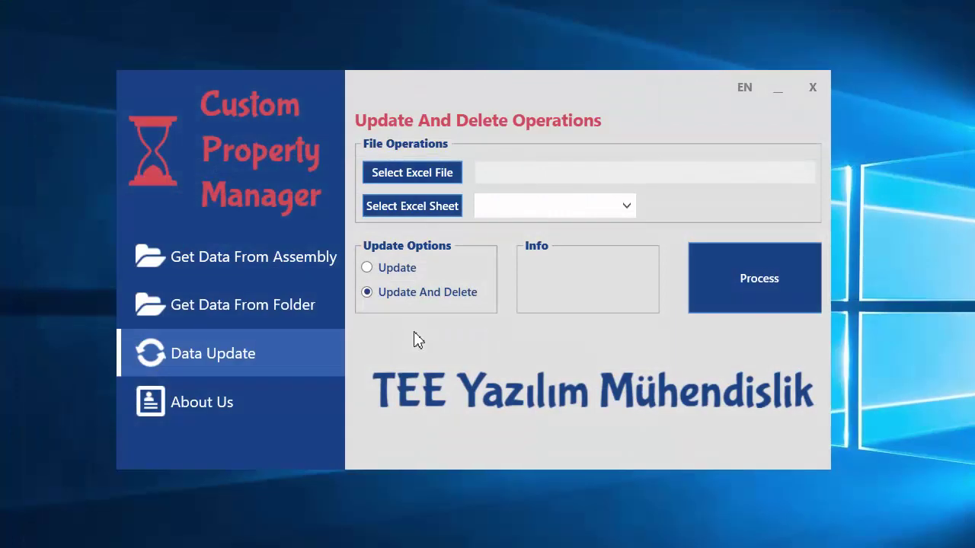
- Pick Desktop test2.xlsx as Custom Property Manager's source file, then open it in Excel
left_click(430, 173)
left_click(258, 274)
double_click(457, 288)
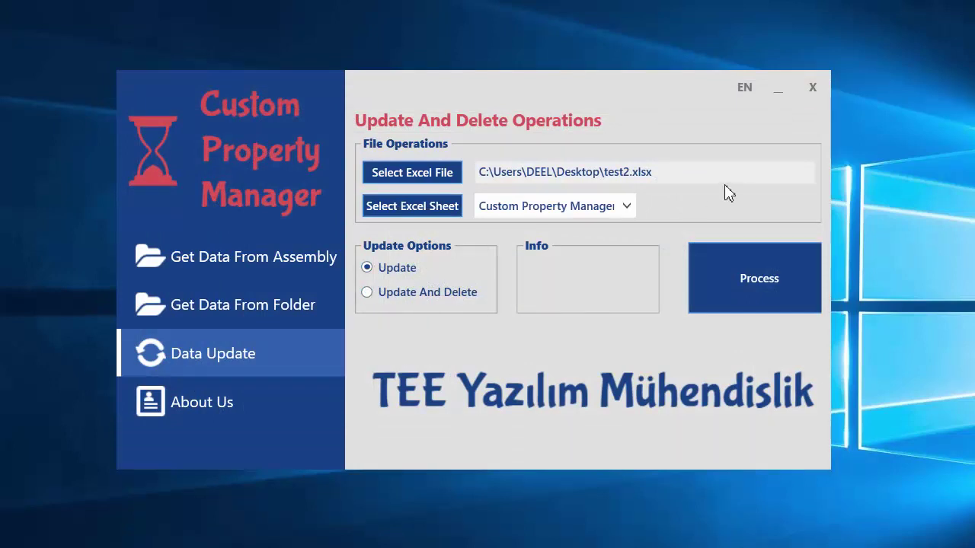
left_click(777, 90)
double_click(428, 194)
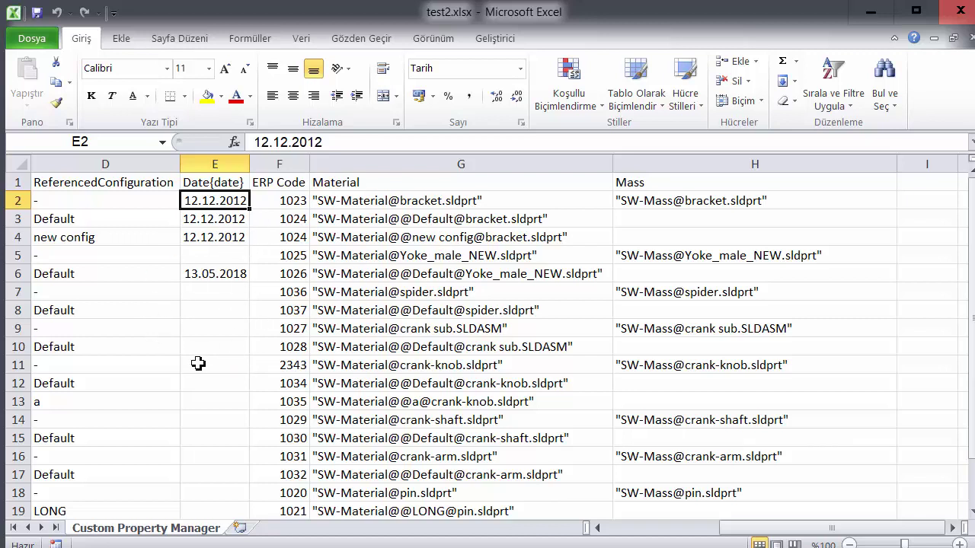
- Clear spider's ERP Code and Material cells F7:G7 in test2.xlsx, then close Excel
left_click(216, 325)
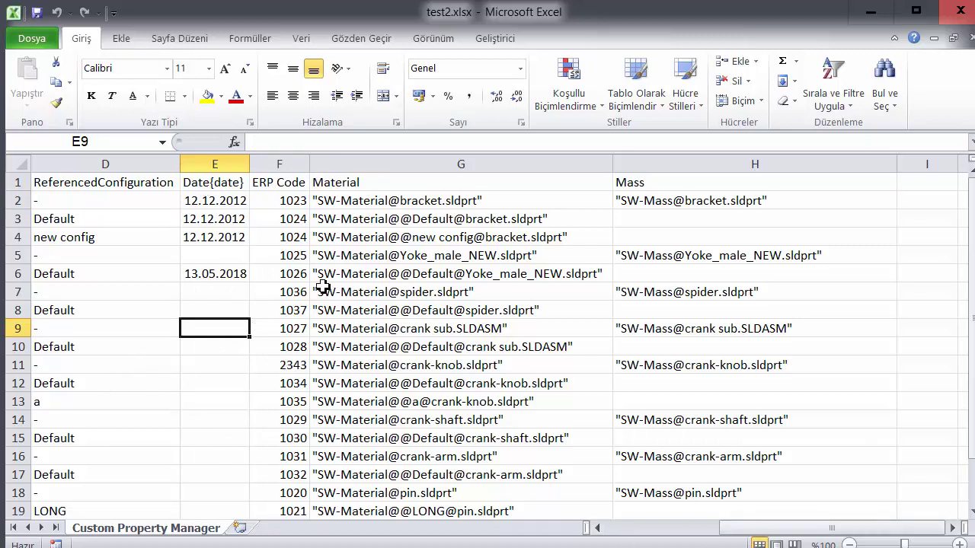
left_click(299, 291)
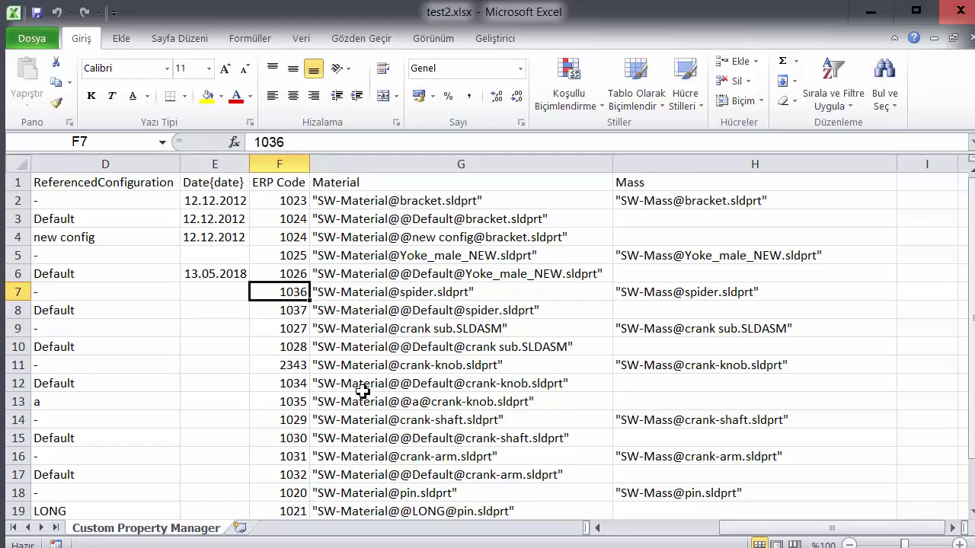
left_click(323, 312)
key("Up")
left_click_drag(324, 293, 295, 291)
key("Delete")
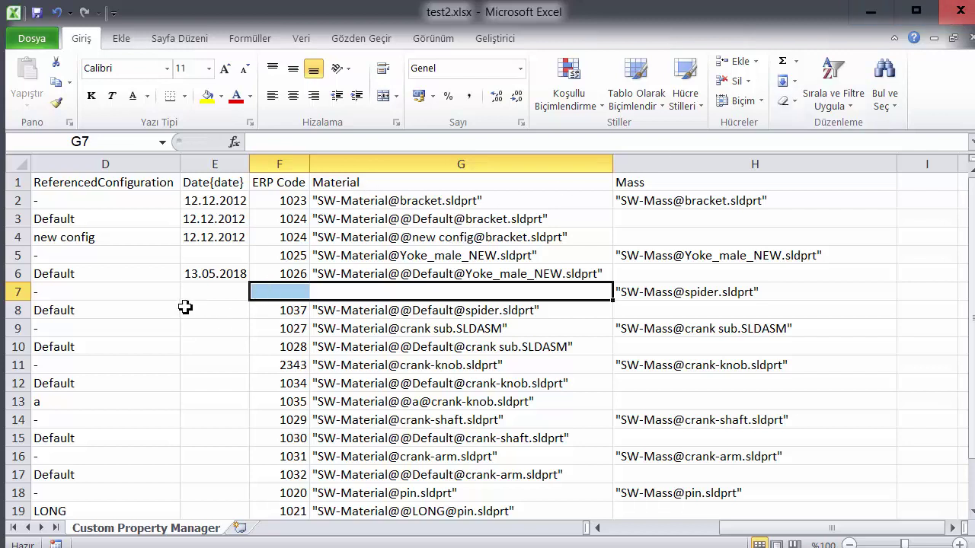
left_click(957, 11)
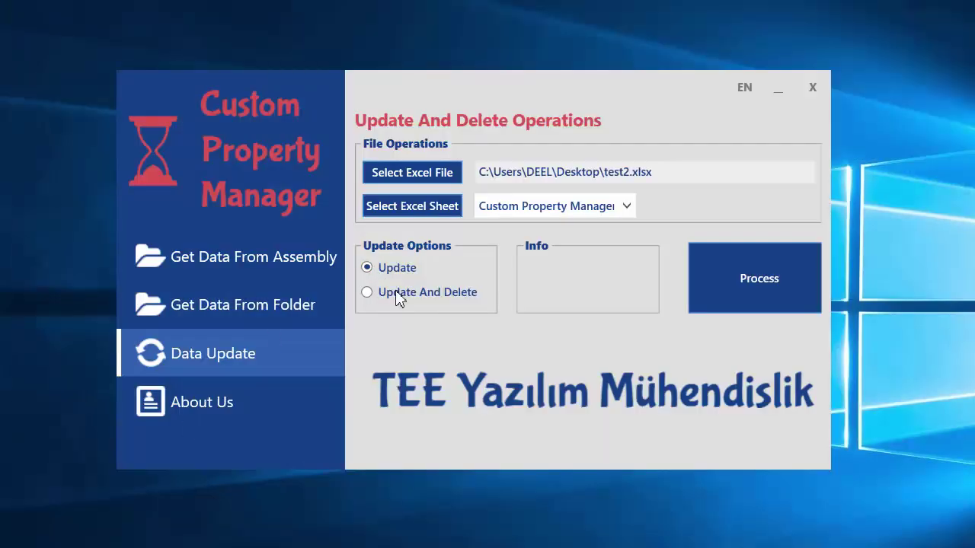
- Run Update And Delete on test2.xlsx with Process
left_click(398, 294)
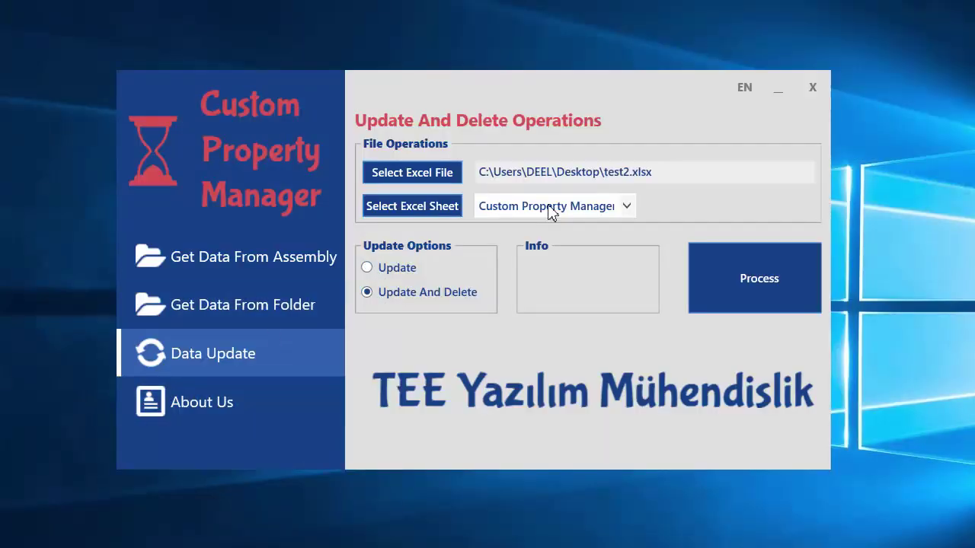
left_click(746, 266)
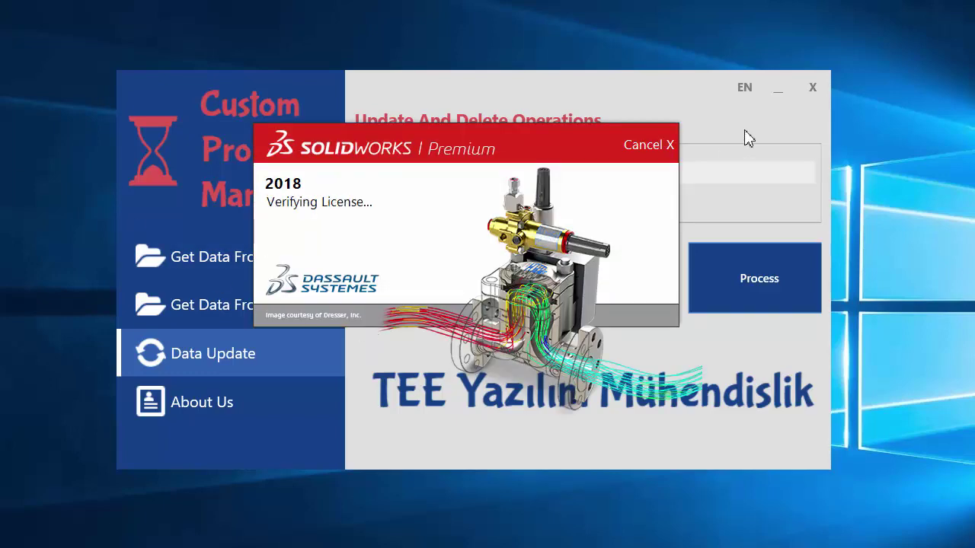
- Minimize Custom Property Manager and dismiss the SOLIDWORKS welcome dialog
left_click(776, 89)
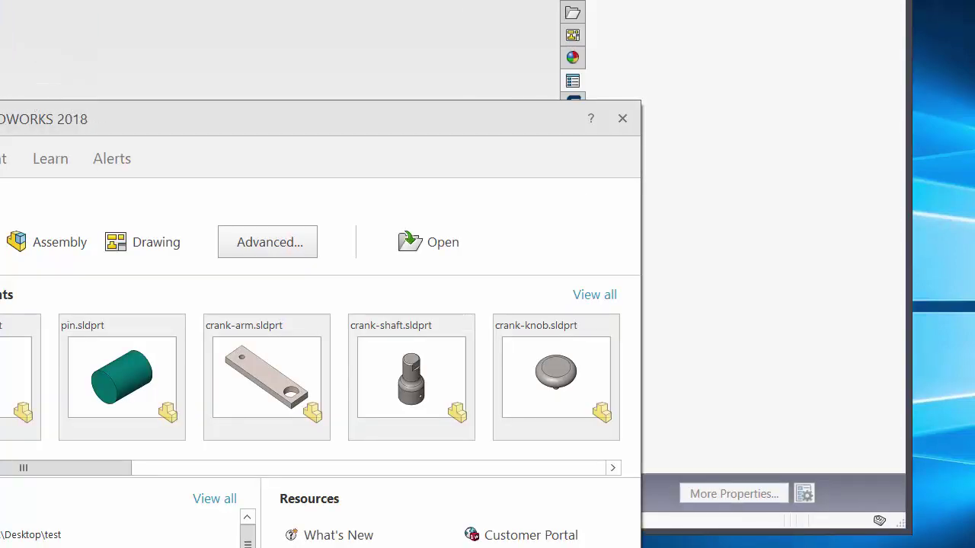
left_click(622, 118)
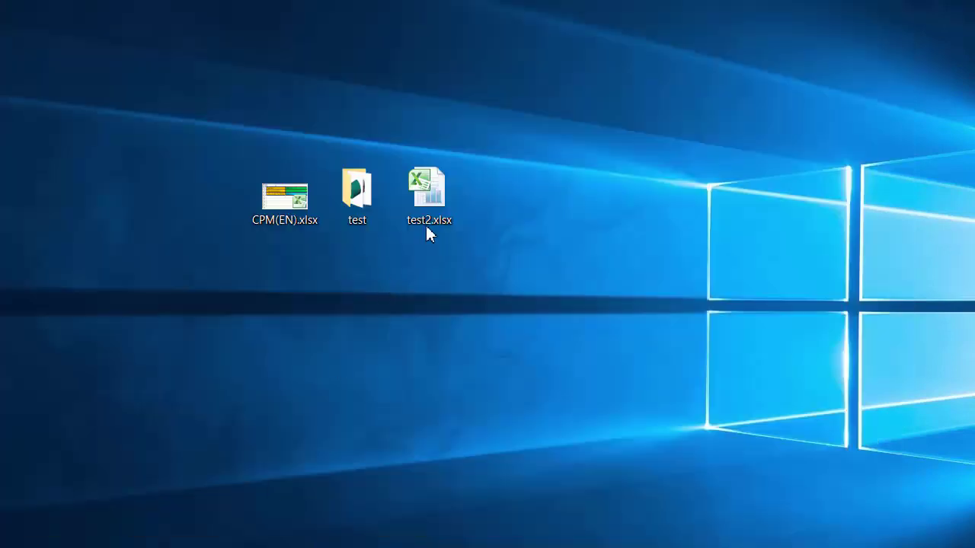
- Reopen test2.xlsx, select B7:D7 to check spider's row, then return to SOLIDWORKS
double_click(427, 227)
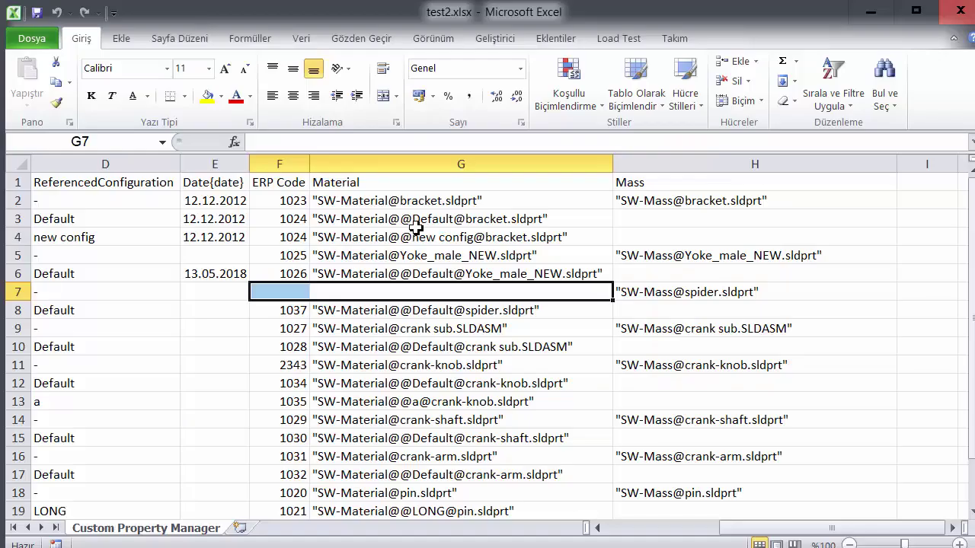
left_click_drag(192, 292, 19, 292)
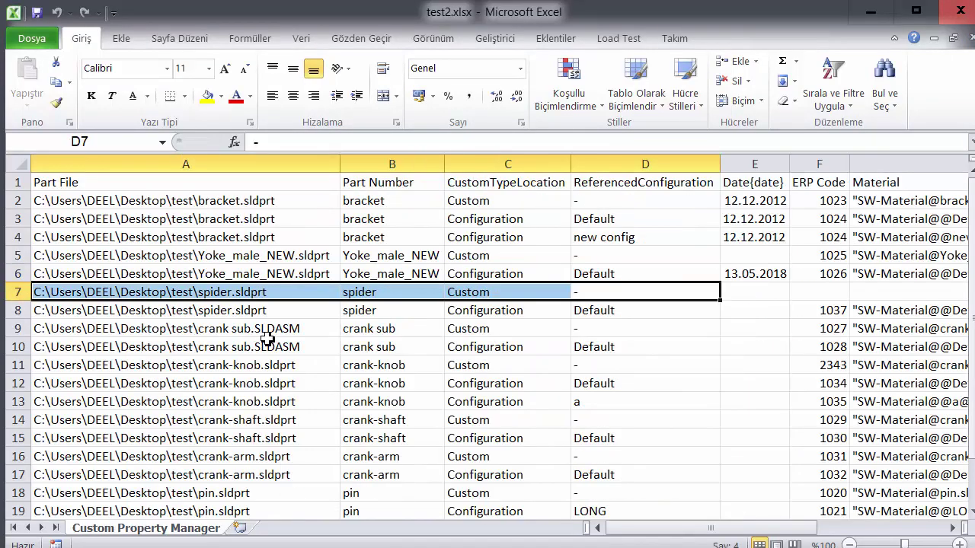
key("alt+Tab")
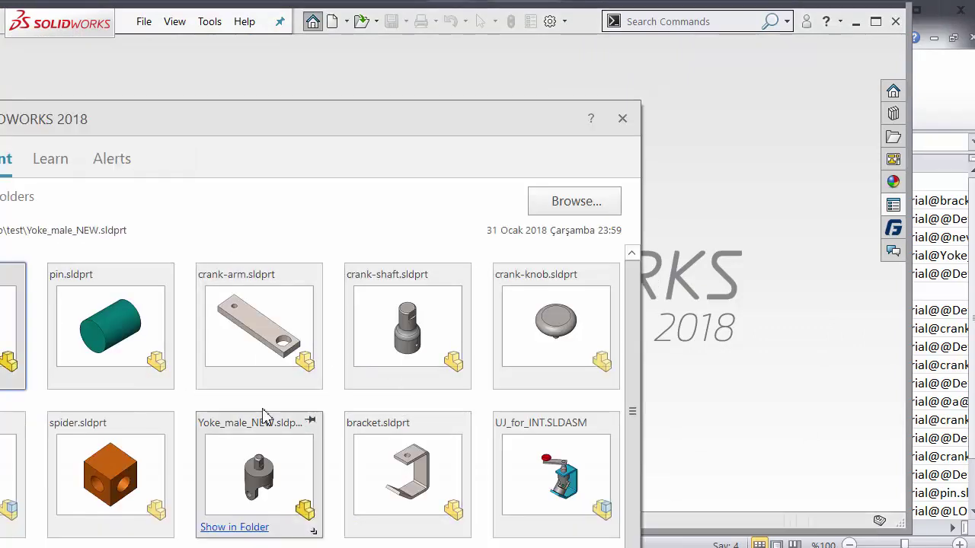
- Dismiss the welcome dialog and open spider.sldprt from the test folder
left_click(683, 247)
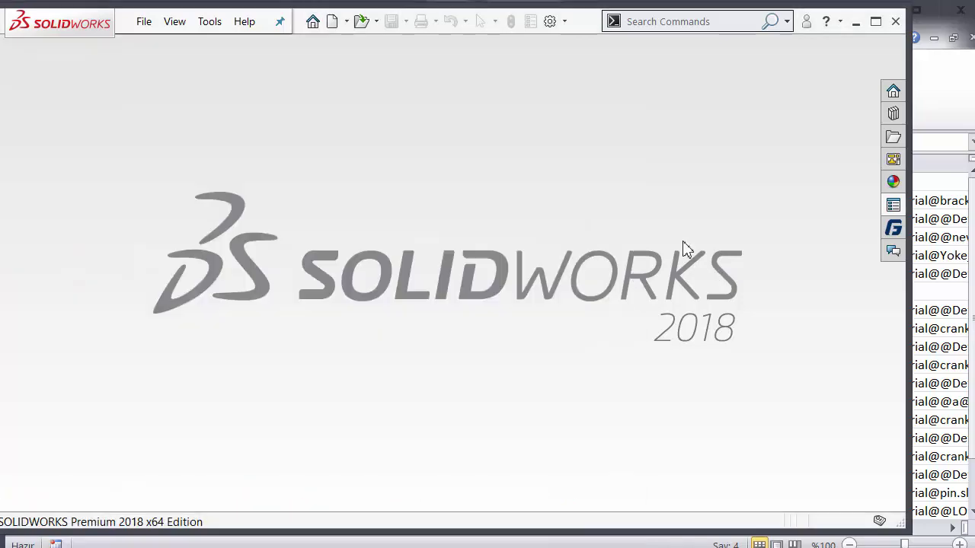
left_click(361, 21)
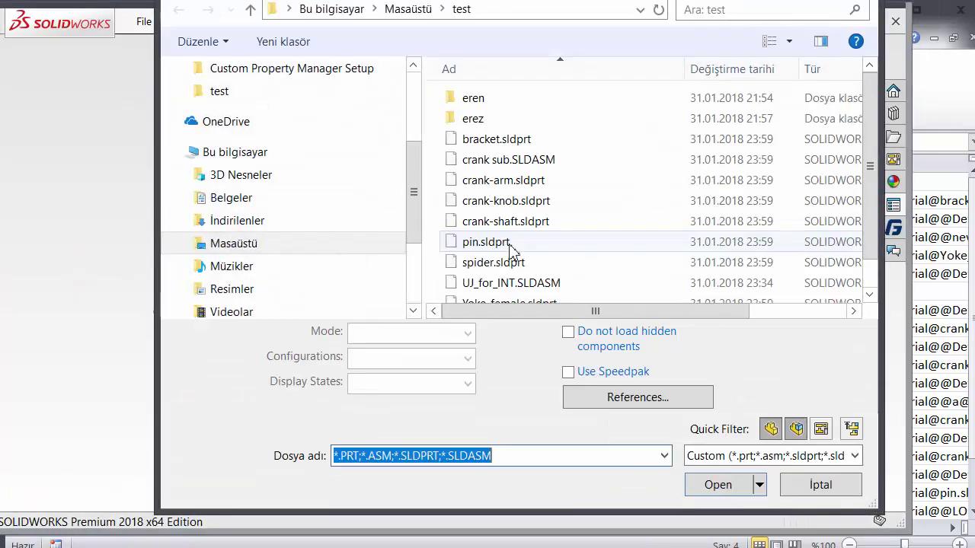
left_click(545, 242)
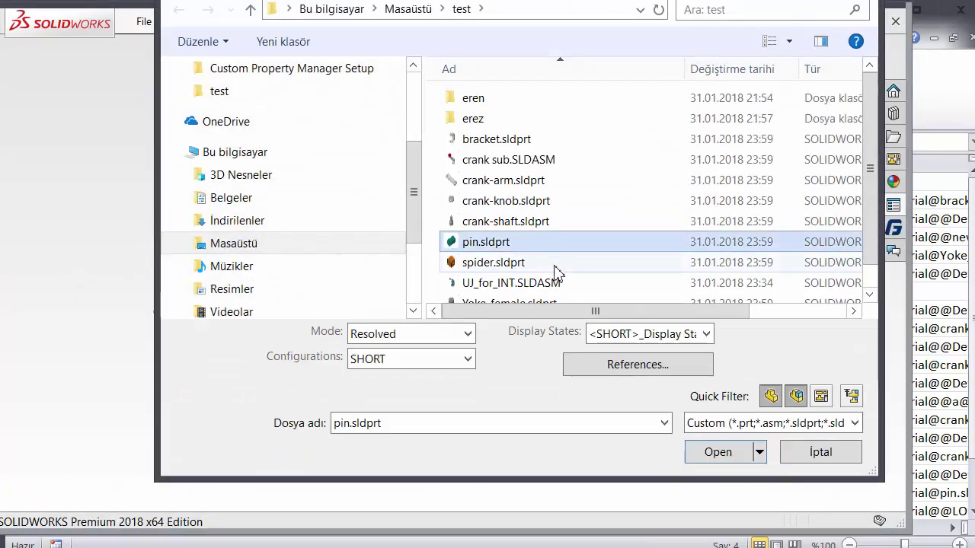
key("Return")
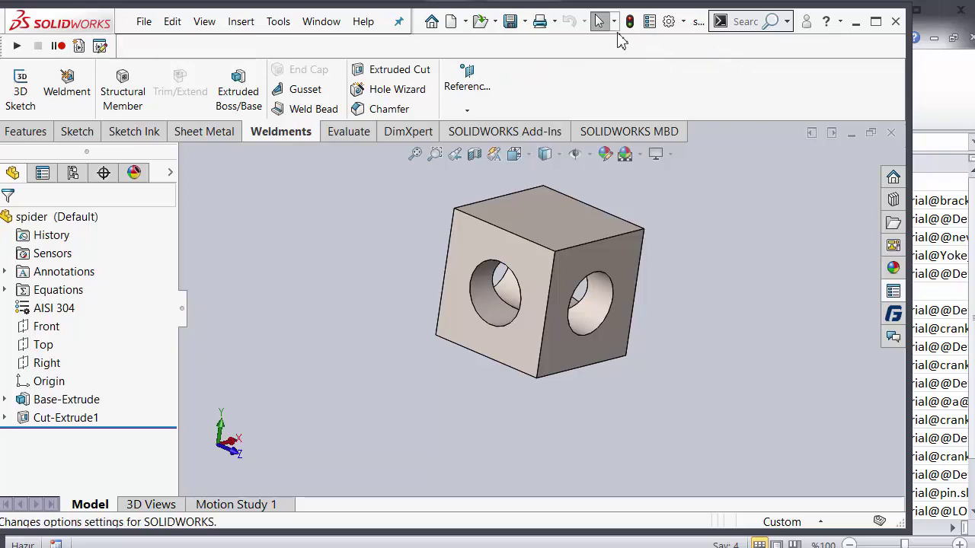
- Open spider's custom properties and compare its Material entry against test2.xlsx
left_click(648, 23)
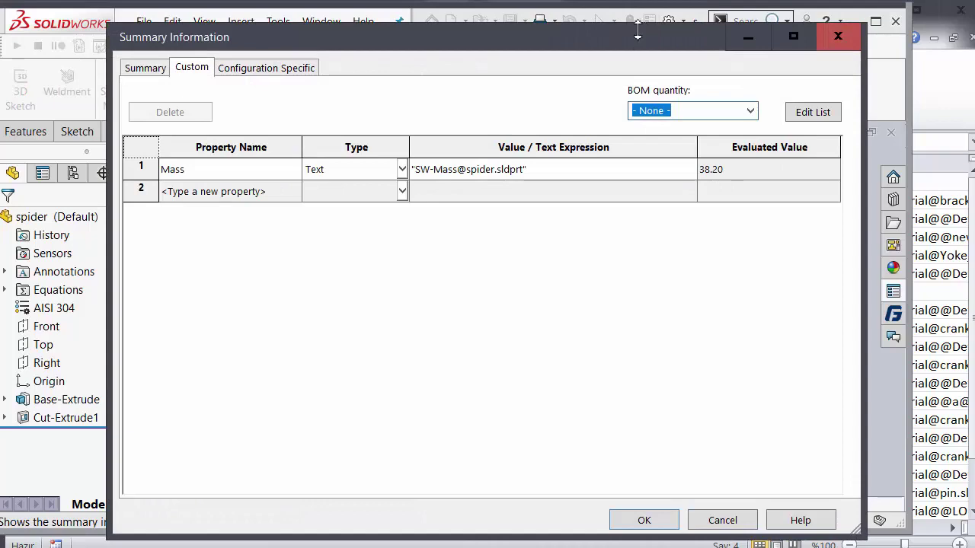
left_click(949, 351)
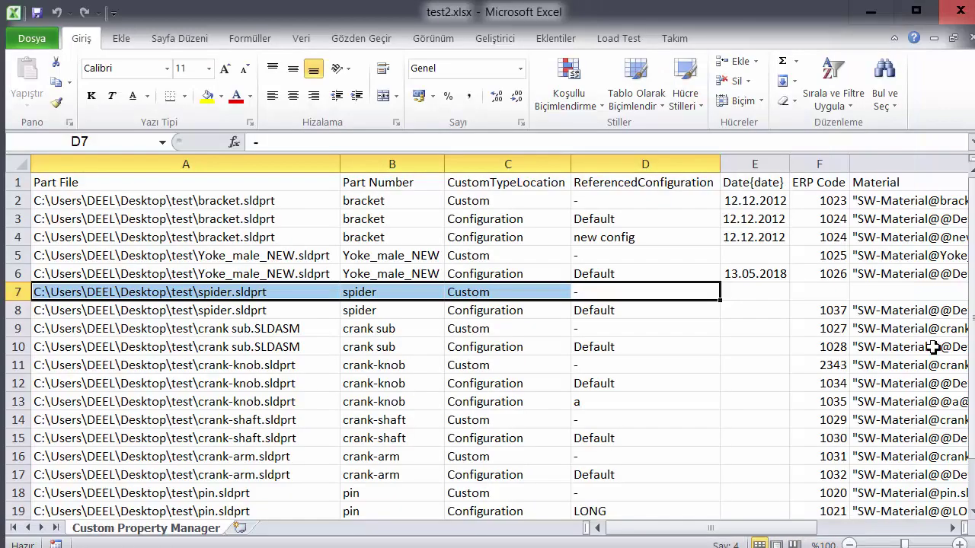
left_click_drag(762, 531, 898, 541)
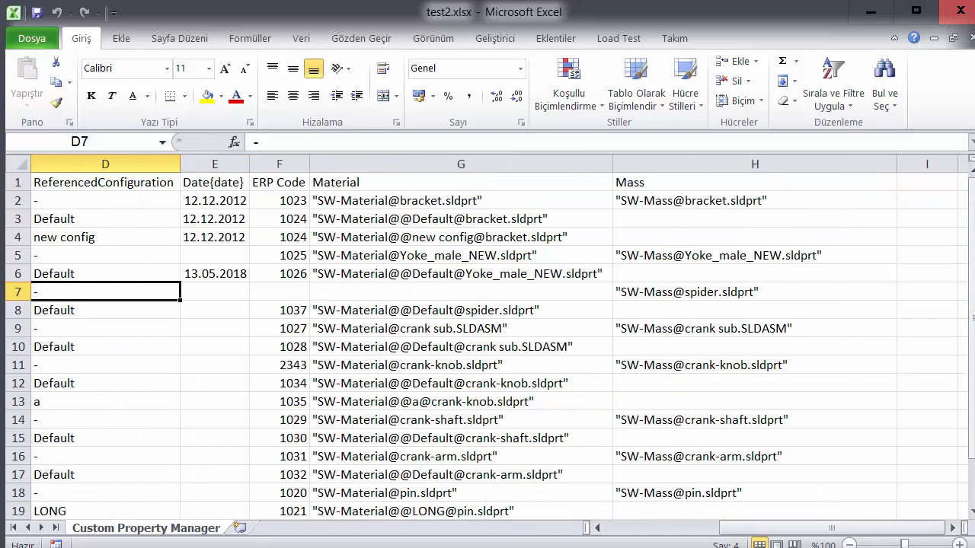
key("alt+Tab")
left_click(266, 68)
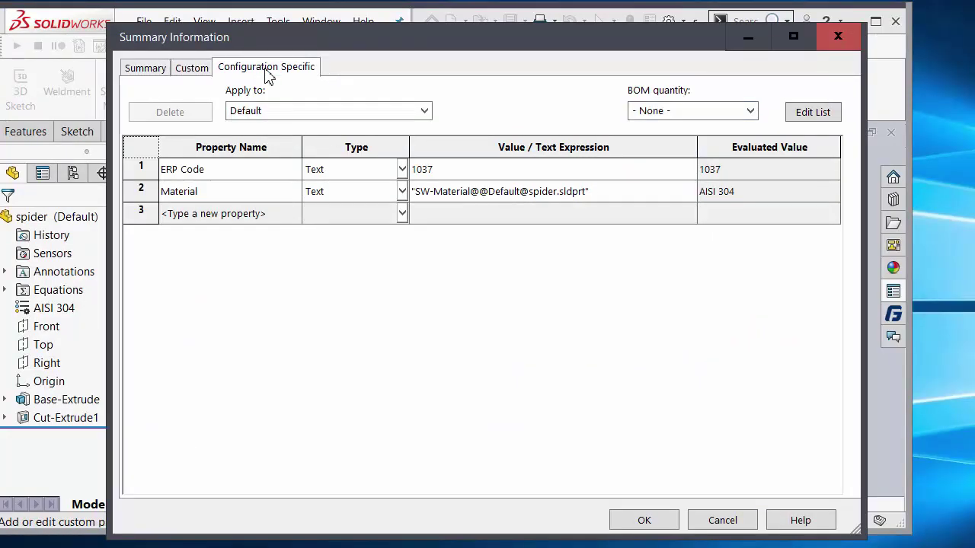
left_click(226, 200)
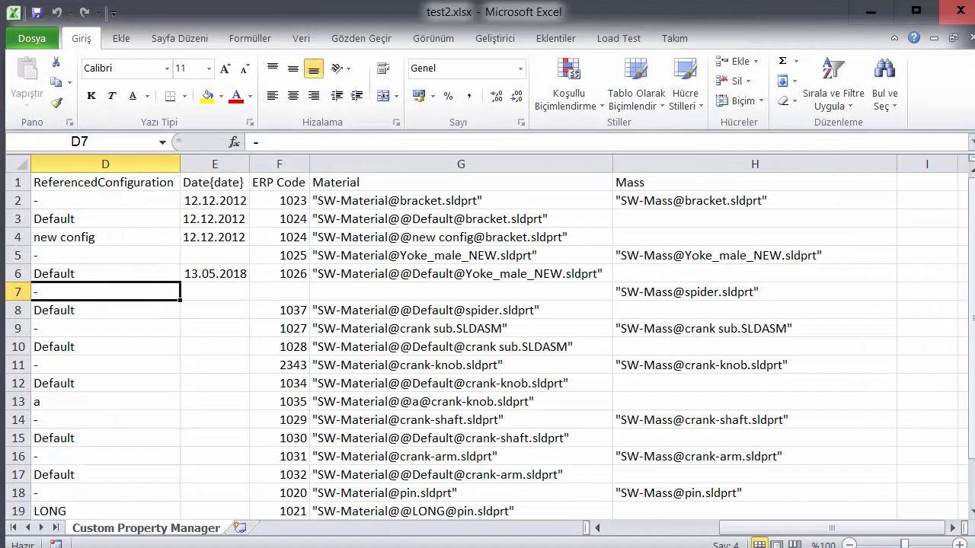
- Cross-check spider's ERP Code and Material cells in rows 7-8 against the part's properties
left_click_drag(764, 536, 643, 536)
left_click(665, 312)
left_click_drag(795, 312, 914, 308)
left_click(907, 295)
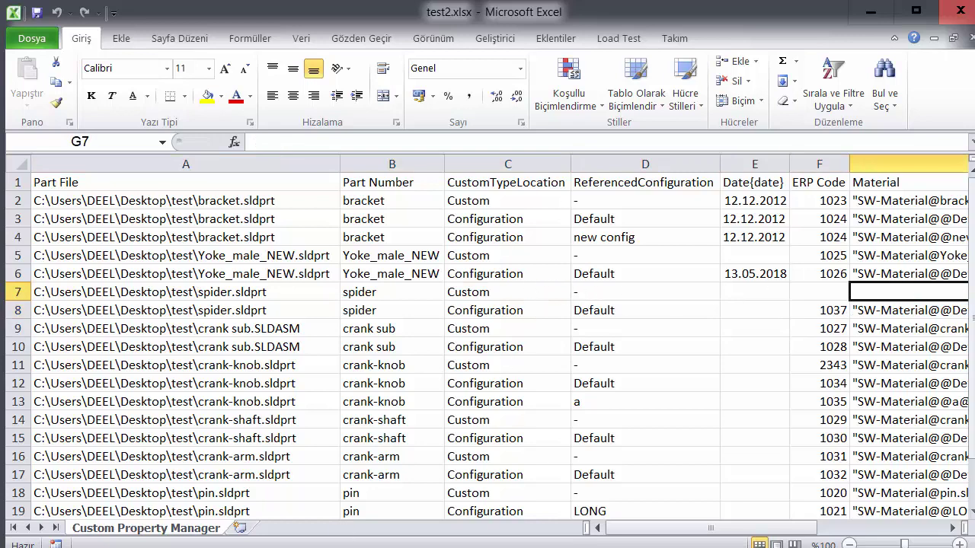
key("alt+Tab")
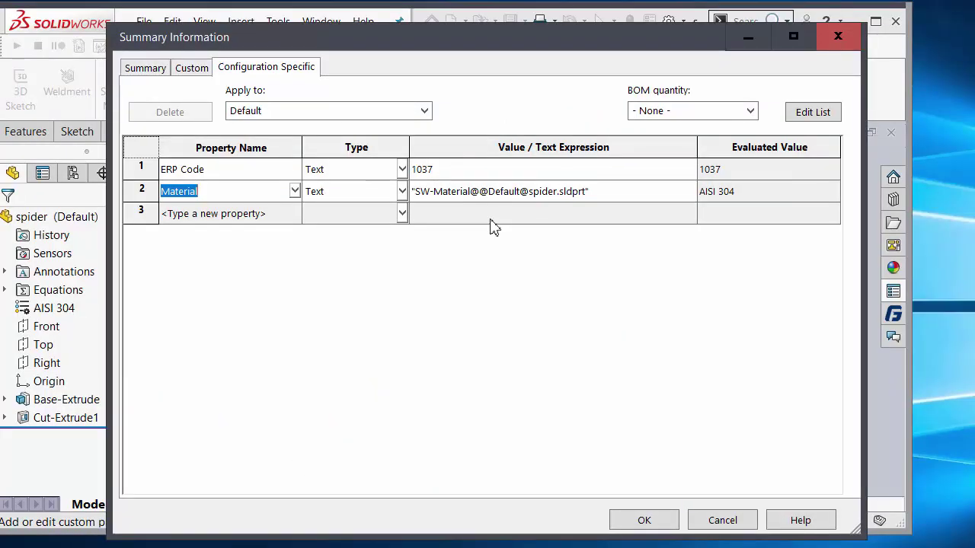
left_click(269, 219)
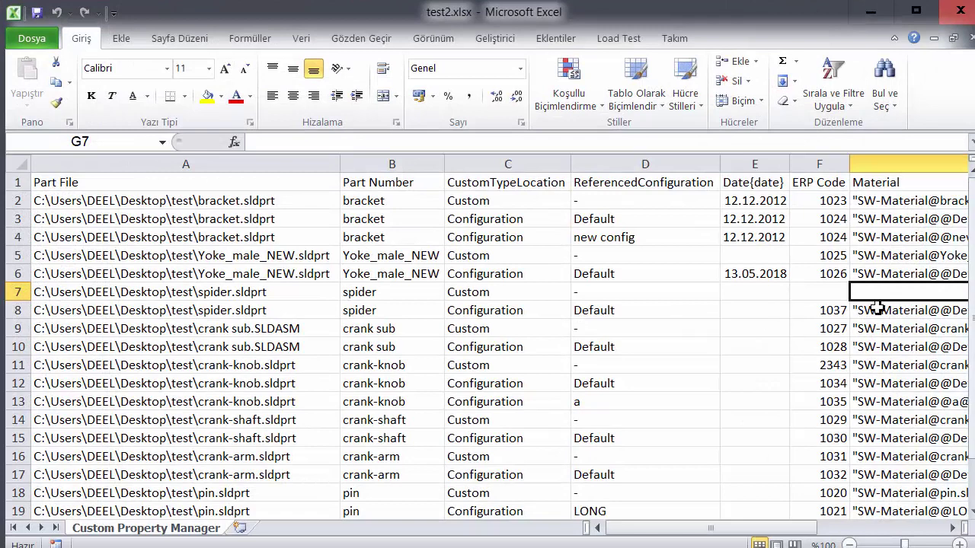
left_click(877, 308)
left_click(825, 298)
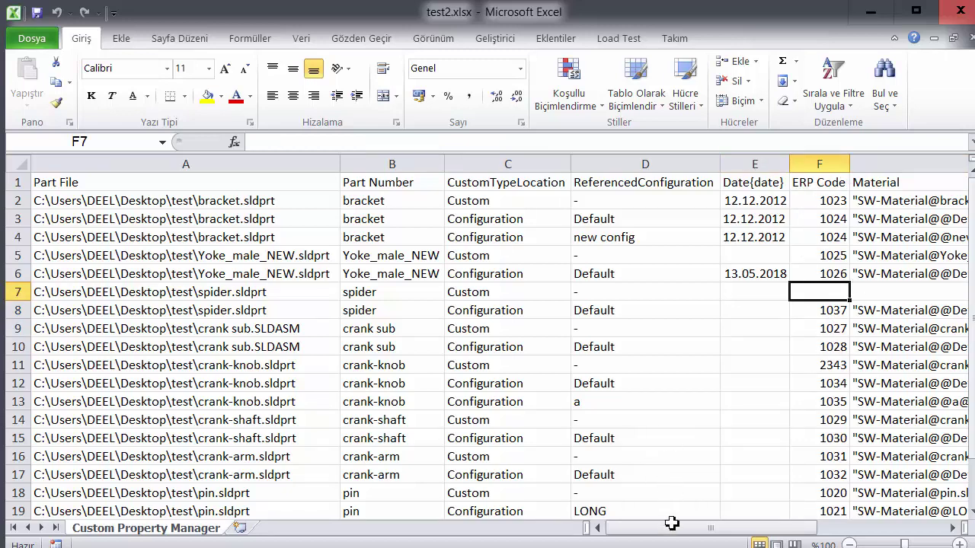
left_click_drag(675, 527, 760, 527)
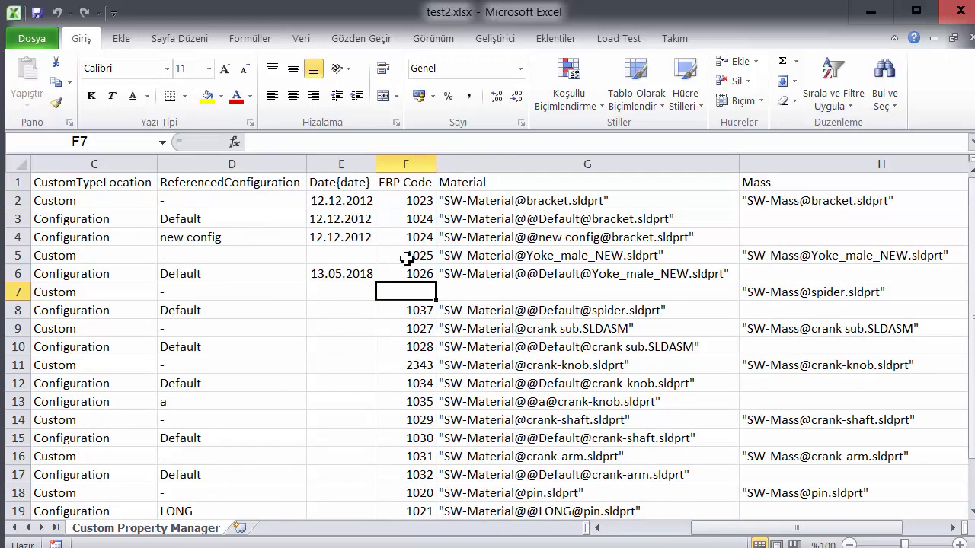
key("alt+Tab")
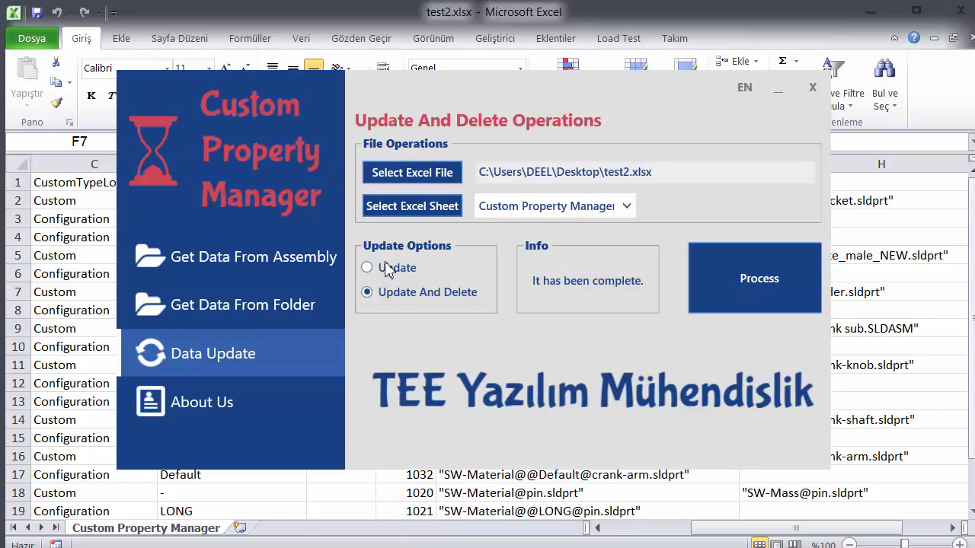
- Recheck spider's Default-configuration and empty Material cells in test2.xlsx
left_click(376, 524)
left_click(506, 309)
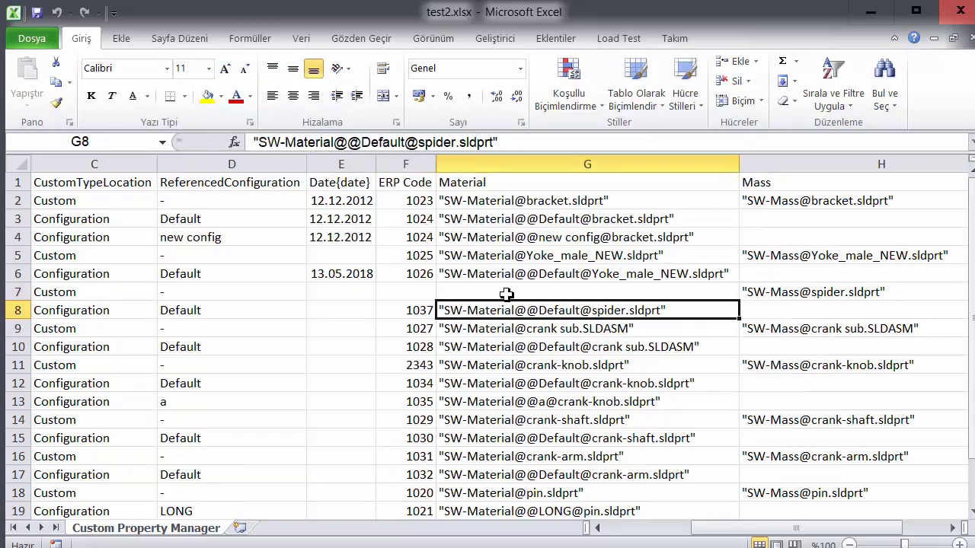
left_click(495, 300)
key("alt+Tab")
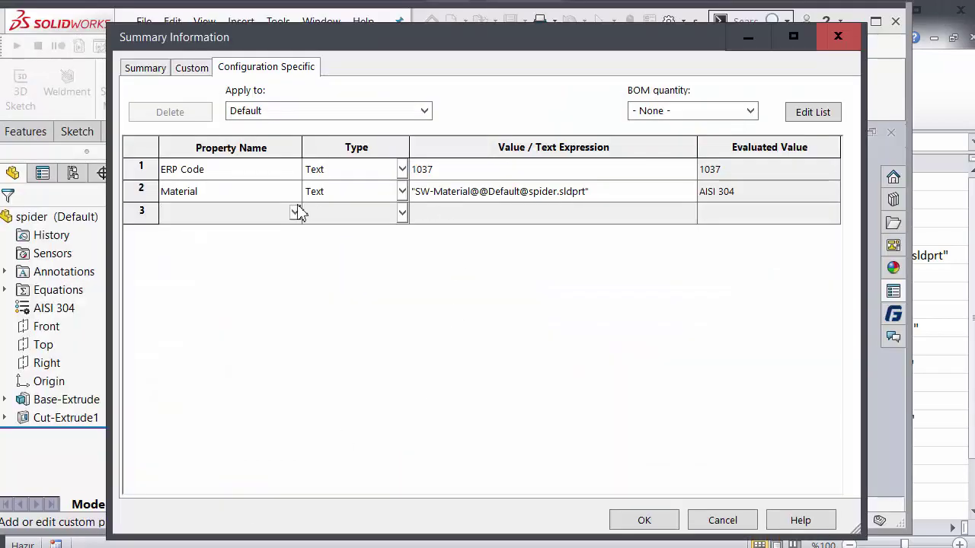
- Add a trial custom property named Material to the spider part
left_click(191, 68)
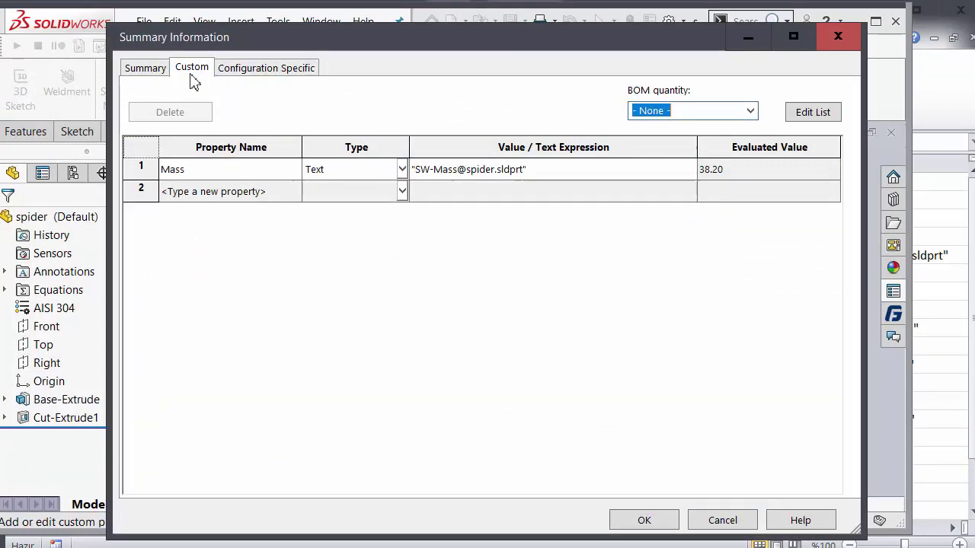
left_click(205, 195)
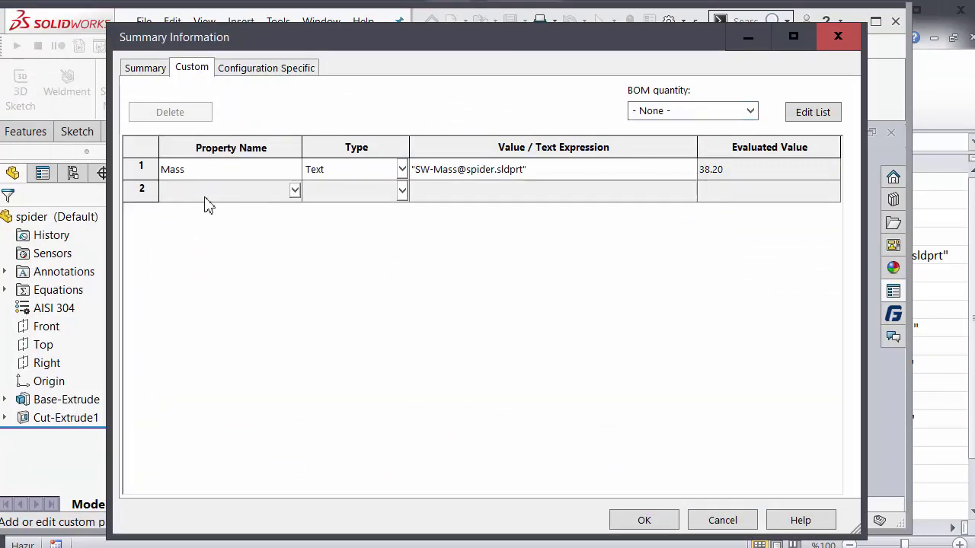
type("Material")
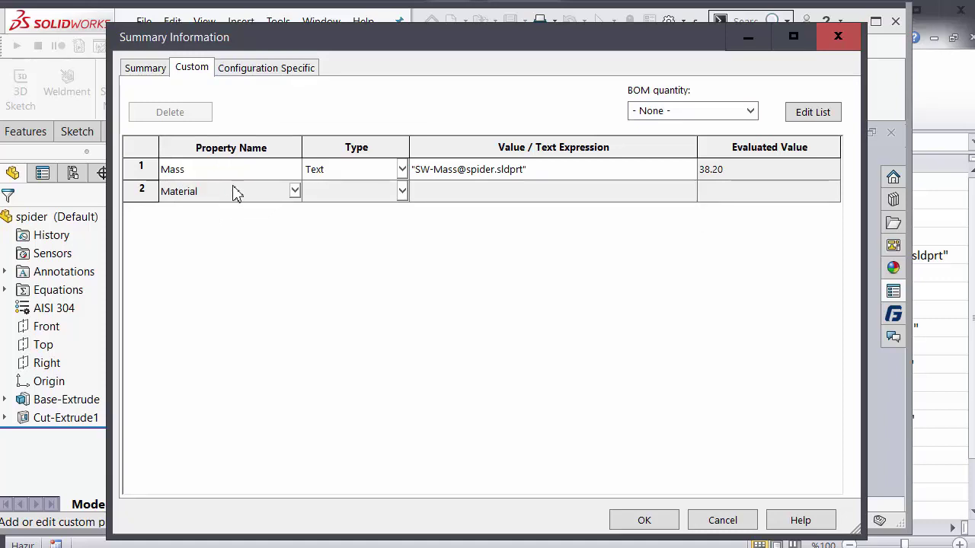
left_click(456, 197)
left_click(450, 217)
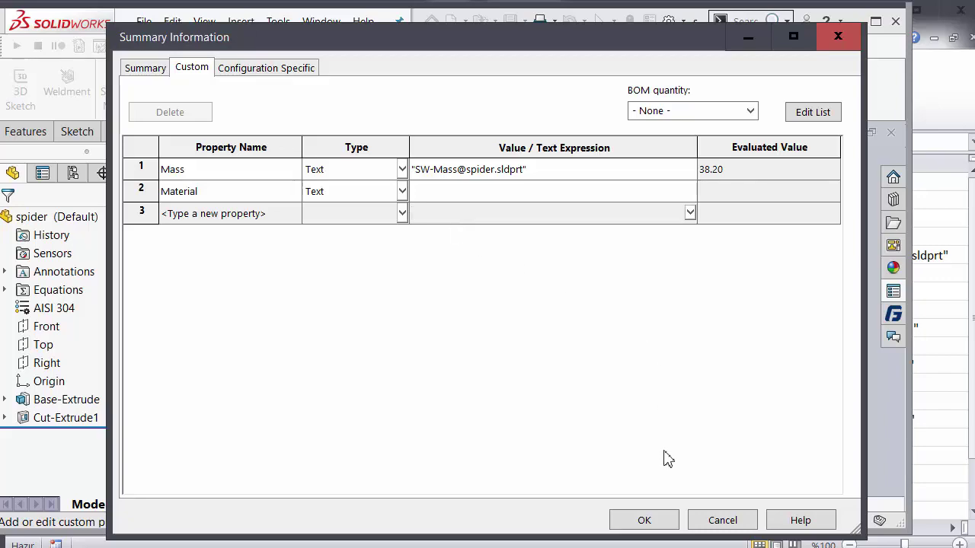
left_click(645, 520)
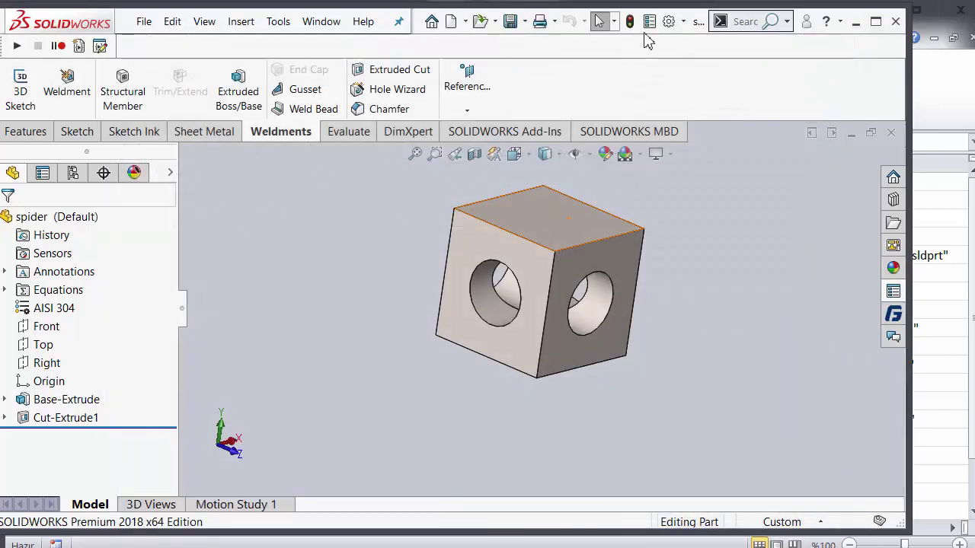
- Delete the Material property from spider's custom properties and confirm with OK
left_click(649, 22)
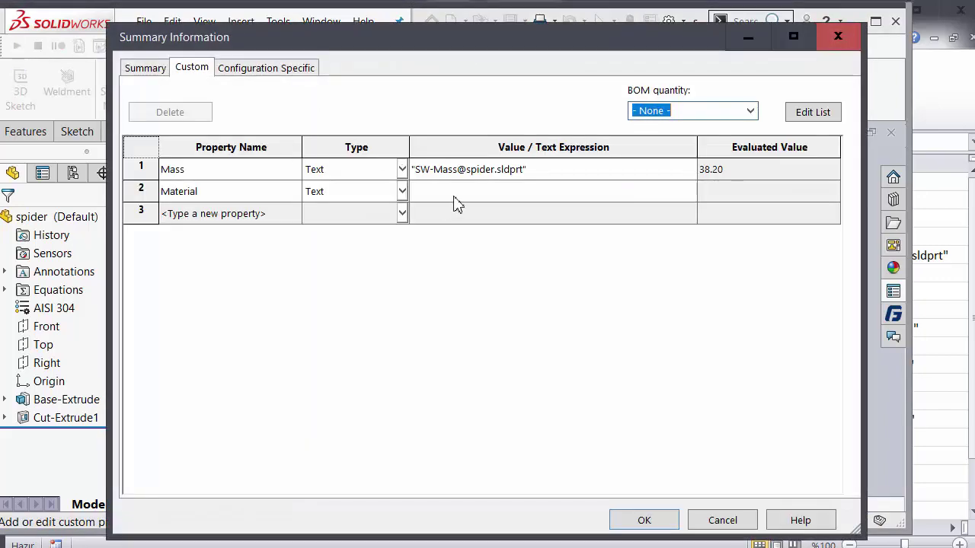
left_click(141, 190)
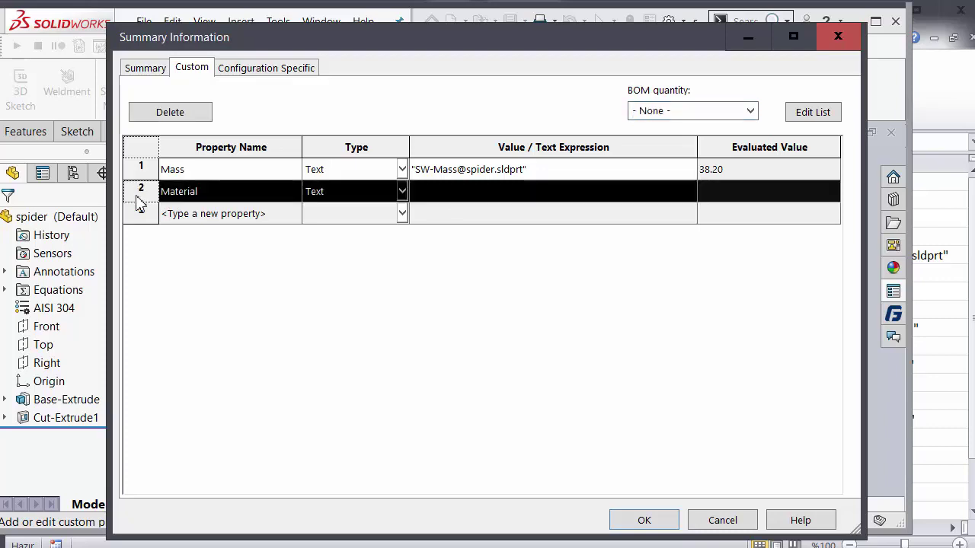
left_click(168, 117)
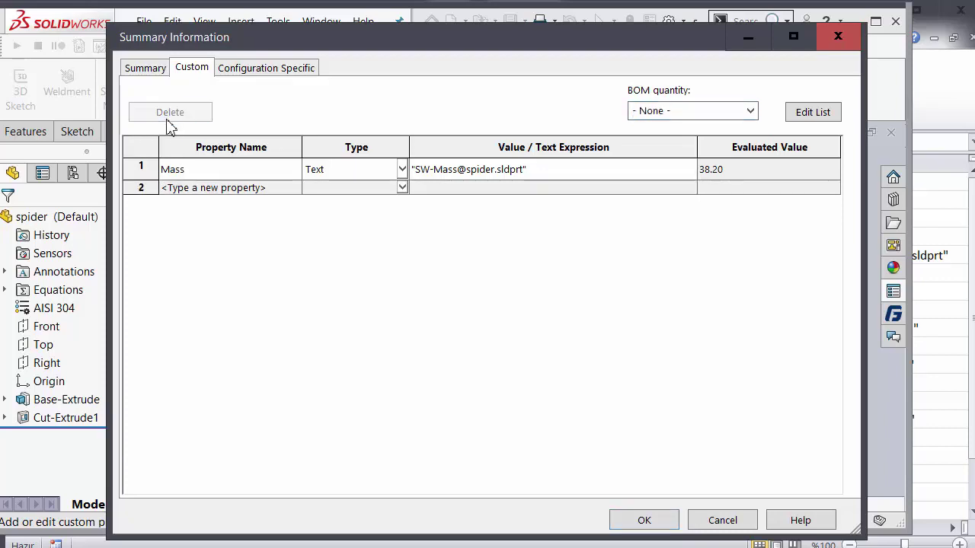
left_click(627, 520)
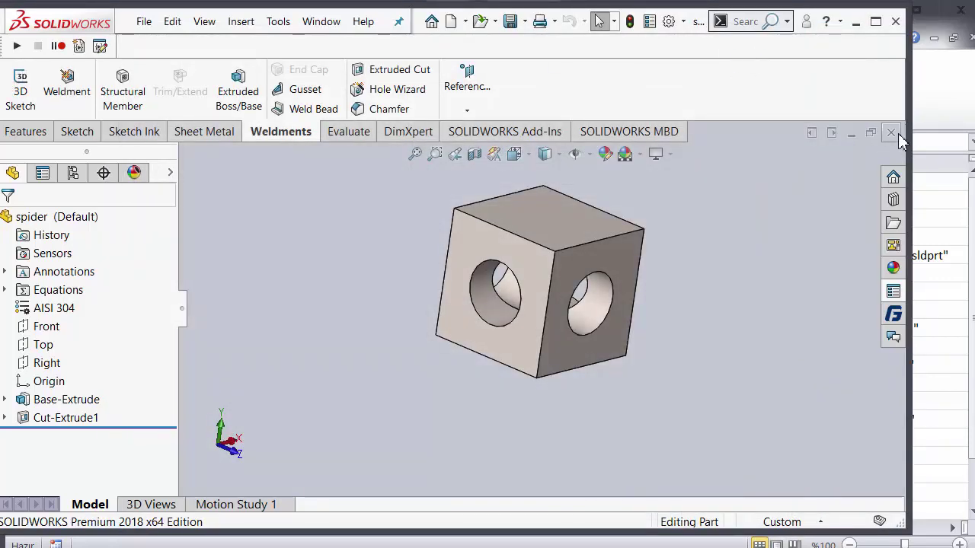
- Close SOLIDWORKS, discarding unsaved changes to the spider part
left_click(875, 21)
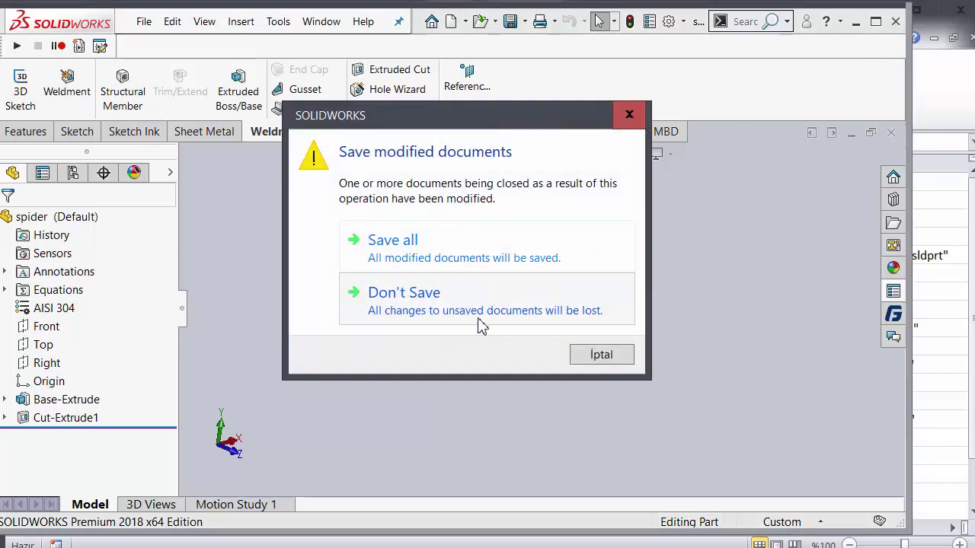
left_click(479, 323)
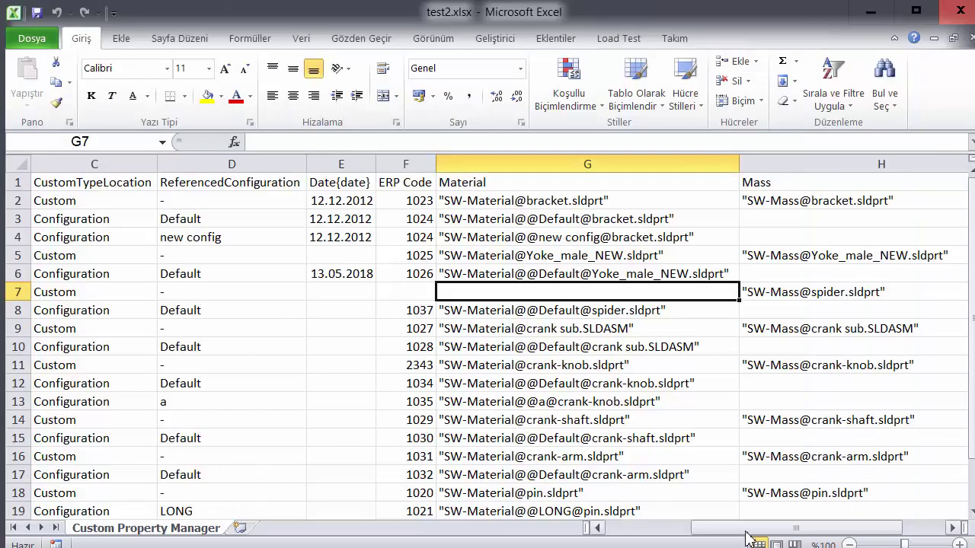
mouse_move(692, 533)
left_mouse_down()
mouse_move(664, 532)
mouse_move(695, 536)
left_mouse_up()
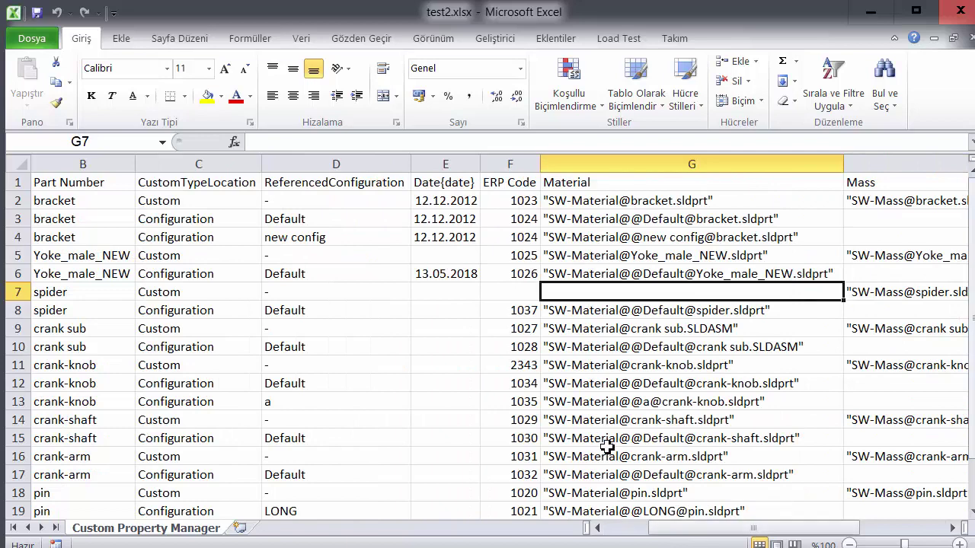
- Check the bracket date 12.12.2012 in Excel, then relaunch SOLIDWORKS
left_click(438, 201)
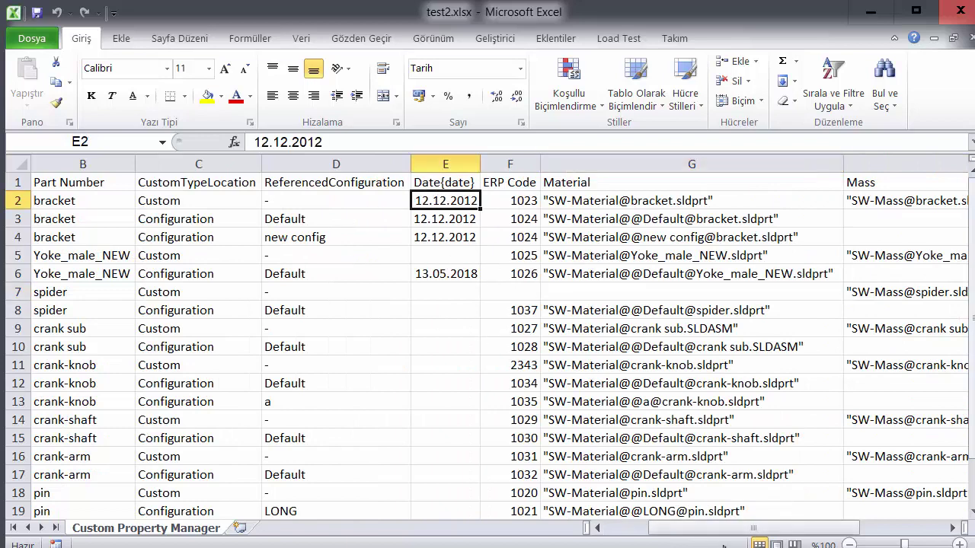
left_click_drag(737, 523, 694, 533)
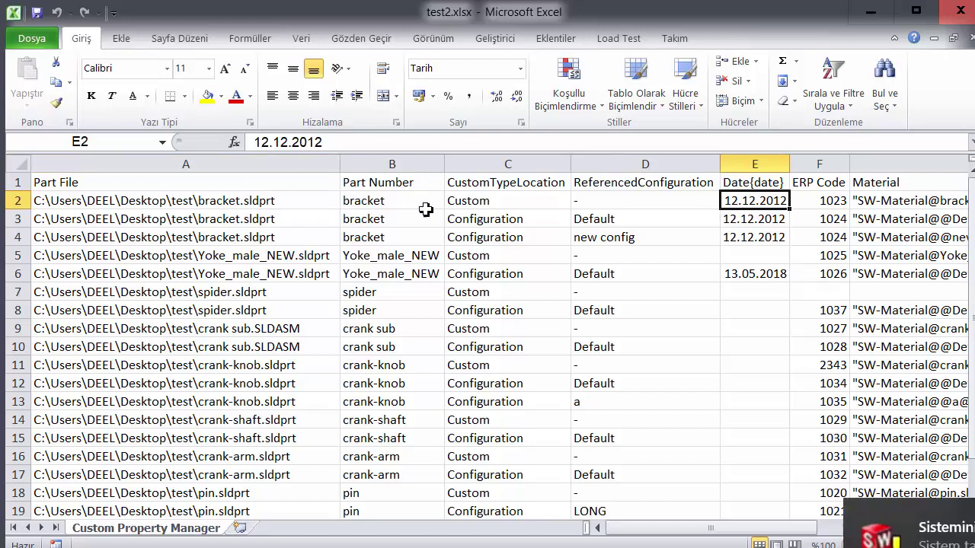
left_click(965, 531)
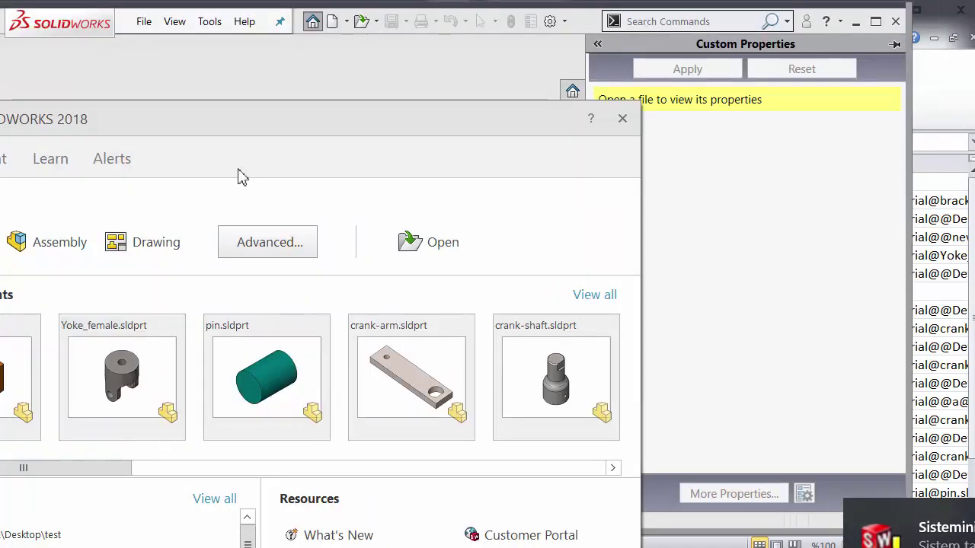
- Dismiss the Welcome screen and open bracket.sldprt from the Desktop\test folder
left_click(279, 44)
left_click(361, 21)
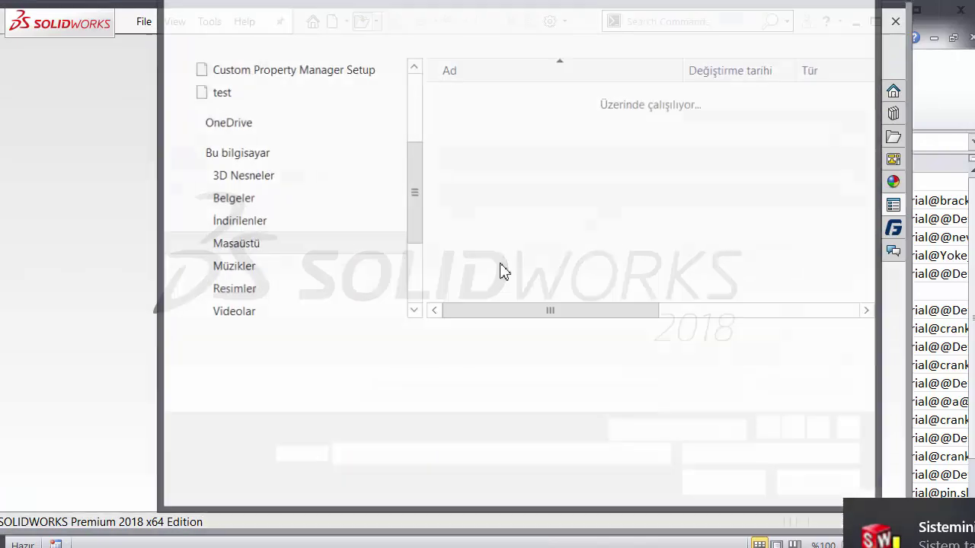
scroll(529, 219, "down", 1)
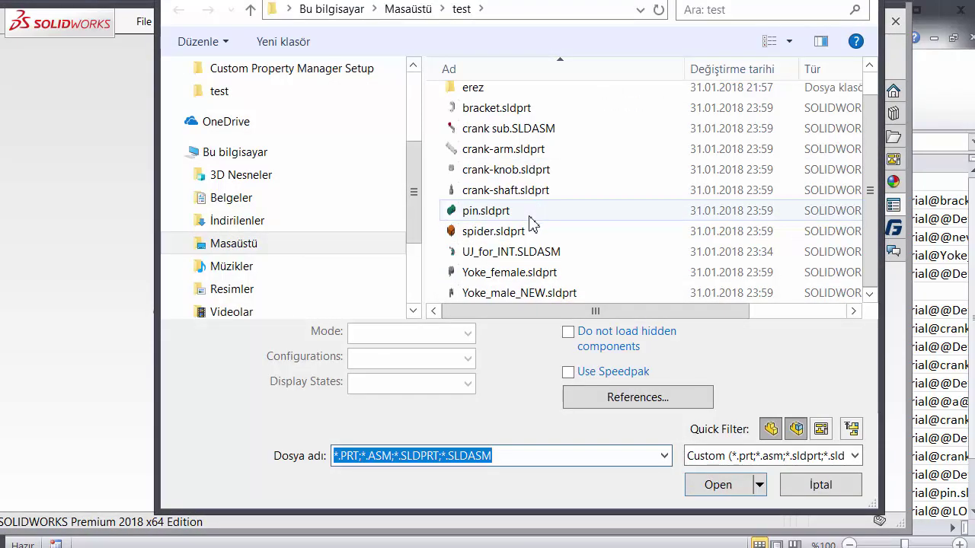
scroll(532, 231, "up", 1)
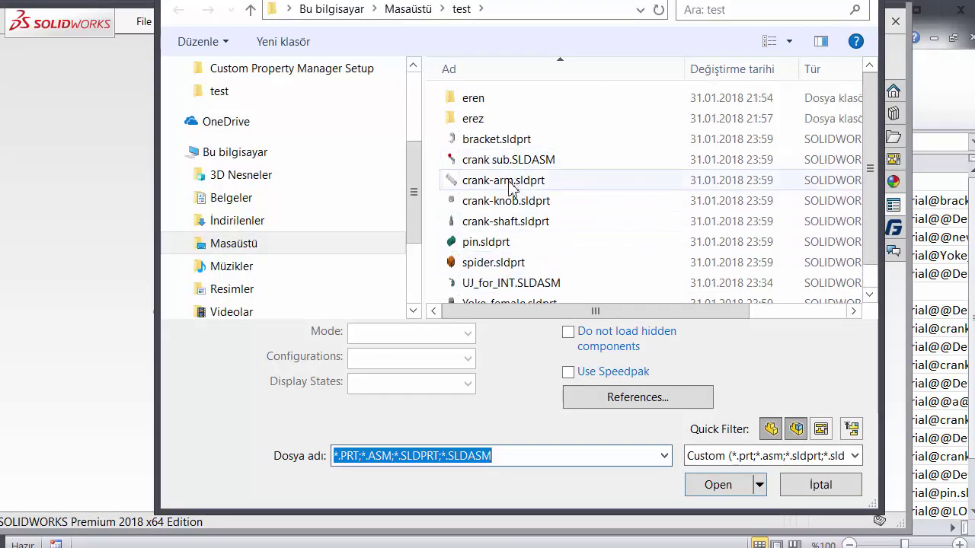
scroll(515, 249, "down", 1)
double_click(466, 118)
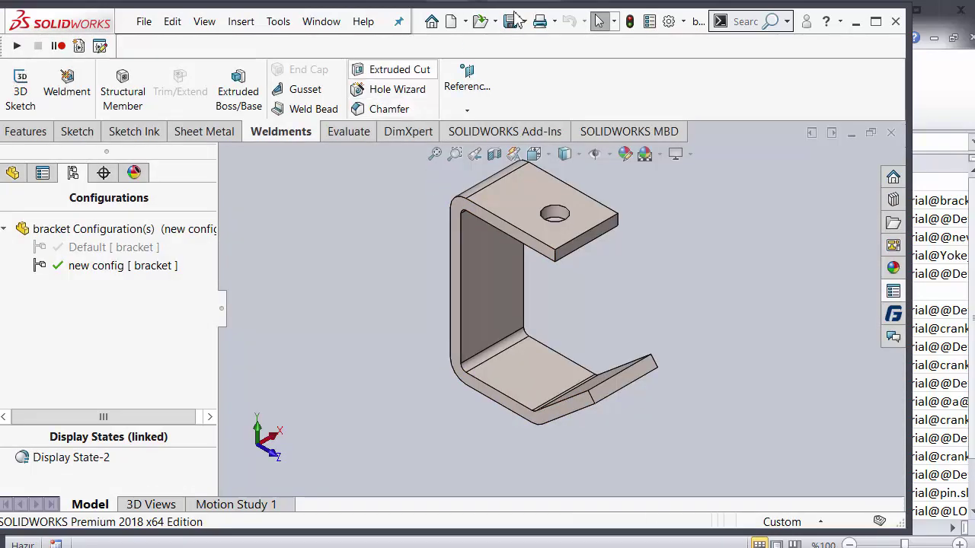
- Check the bracket's properties: Date 12.12.2012 and ERP Code 1023 custom, ERP Code 1024 for new config
left_click(646, 23)
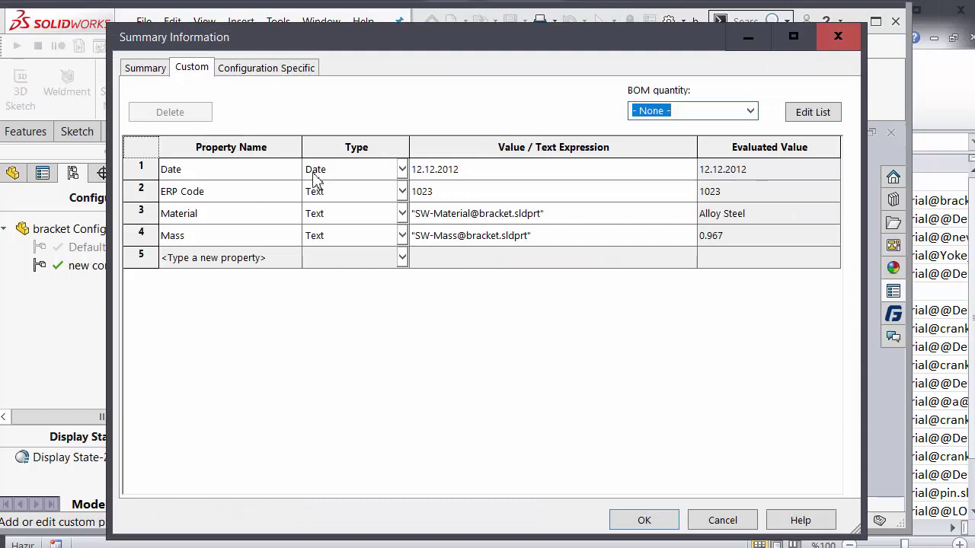
left_click(260, 69)
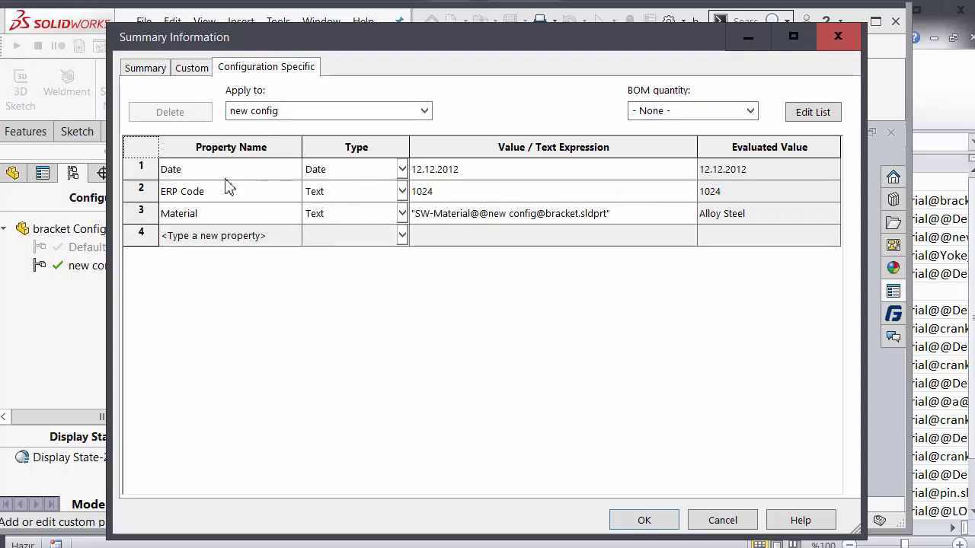
left_click(172, 73)
left_click(153, 73)
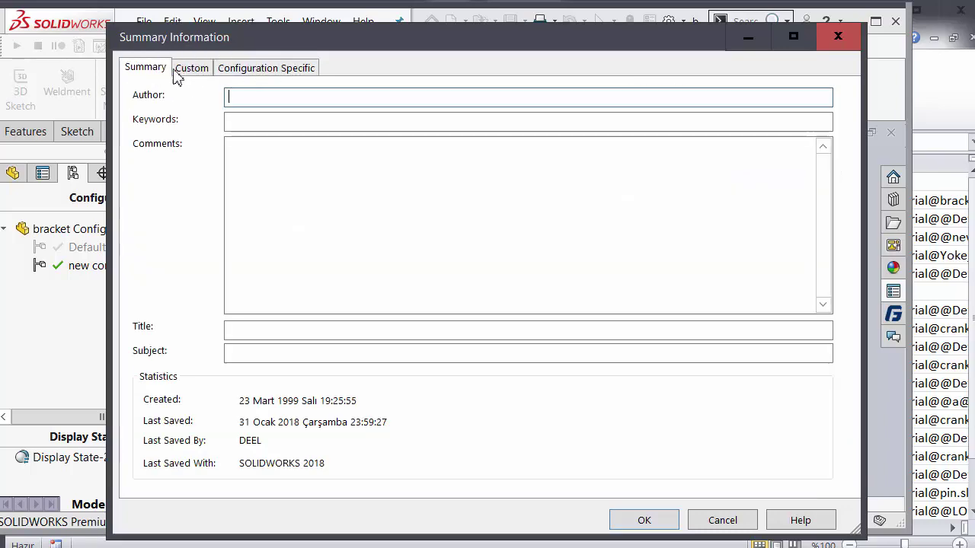